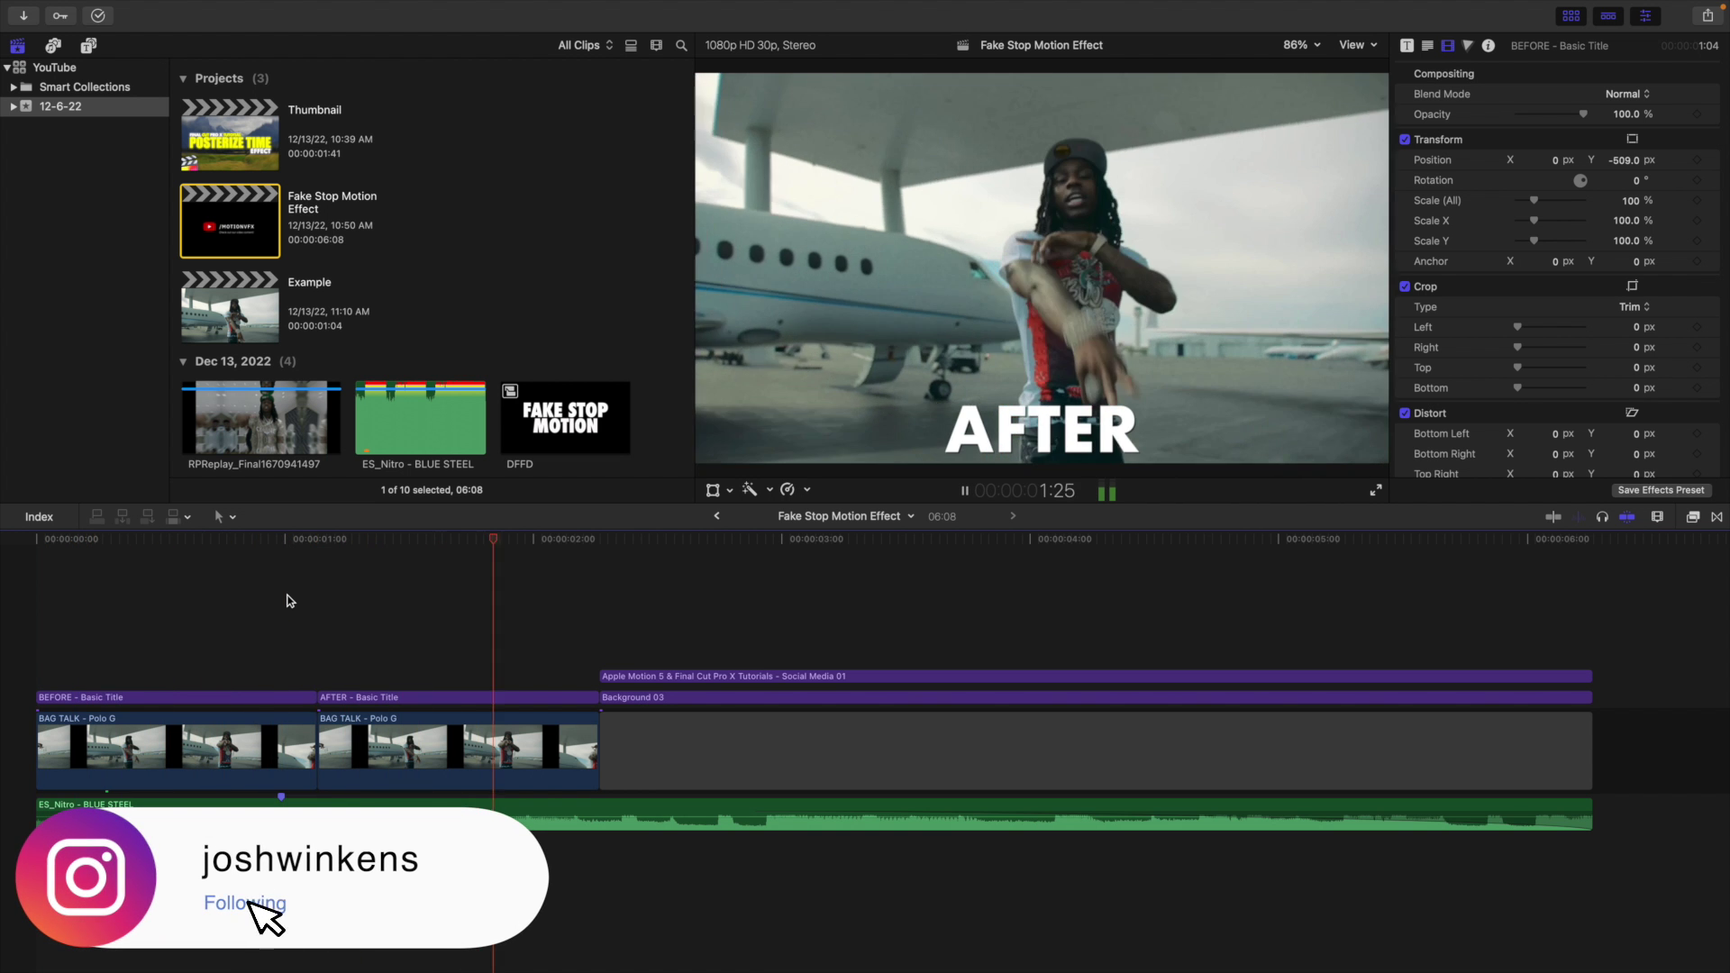
- Play the before/after preview from the start and jump to the BEFORE/AFTER cut
click(5, 620)
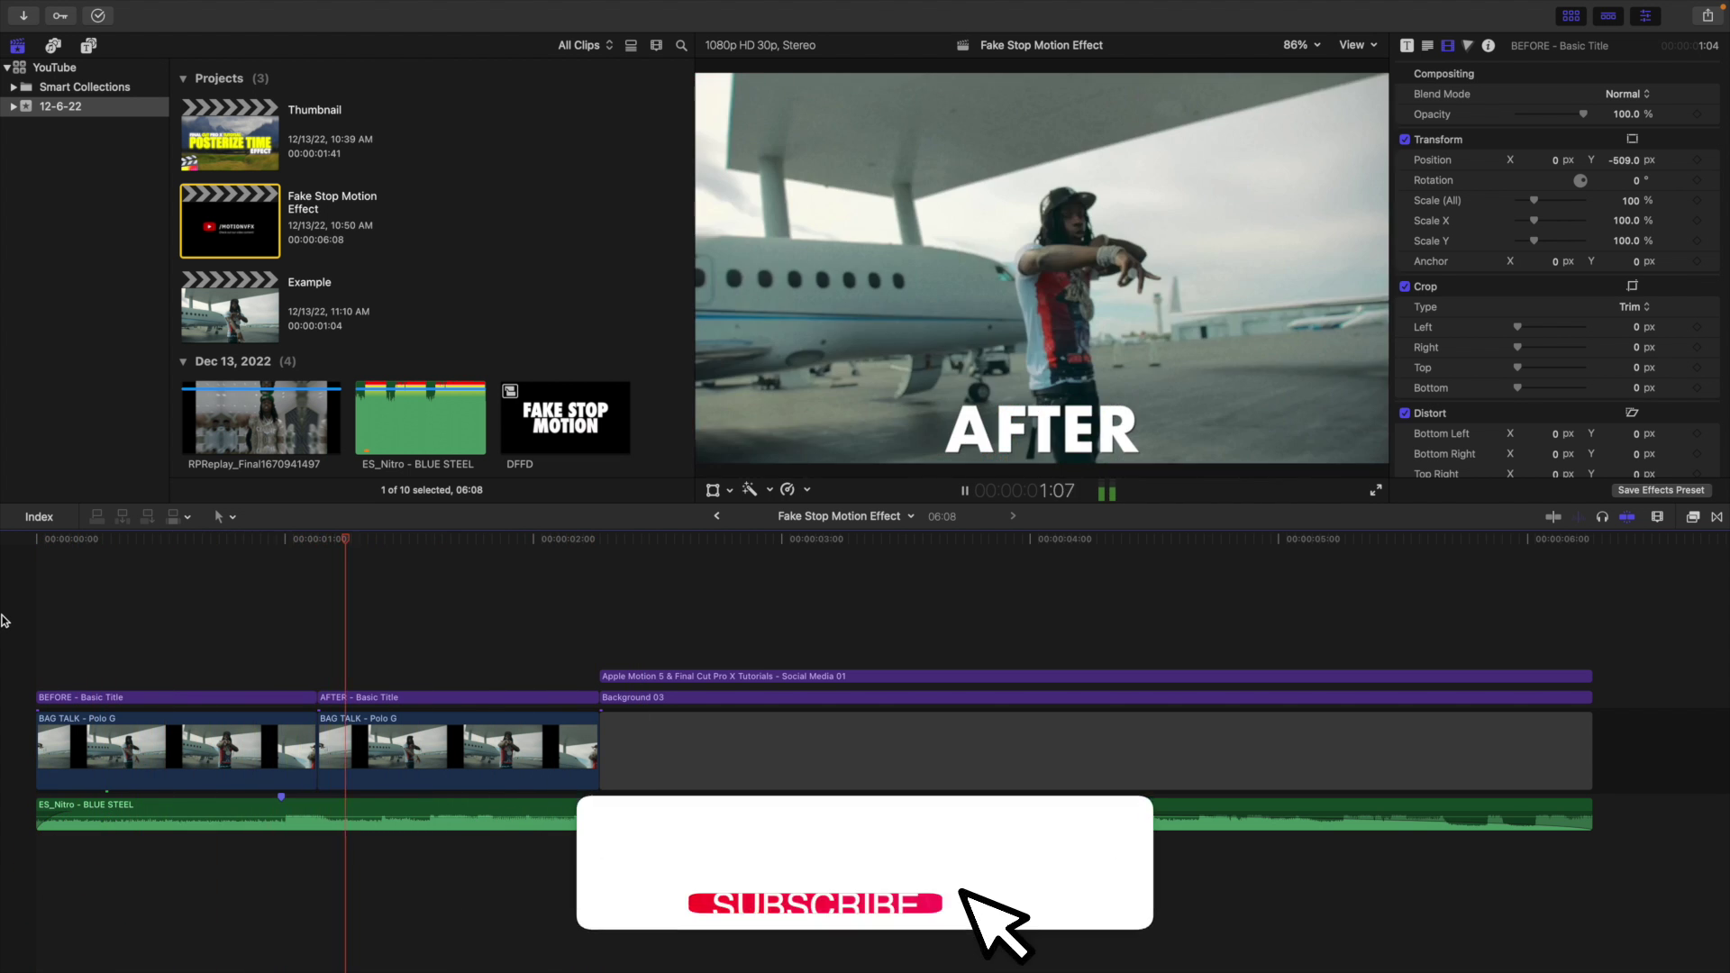
key(space)
key(Home)
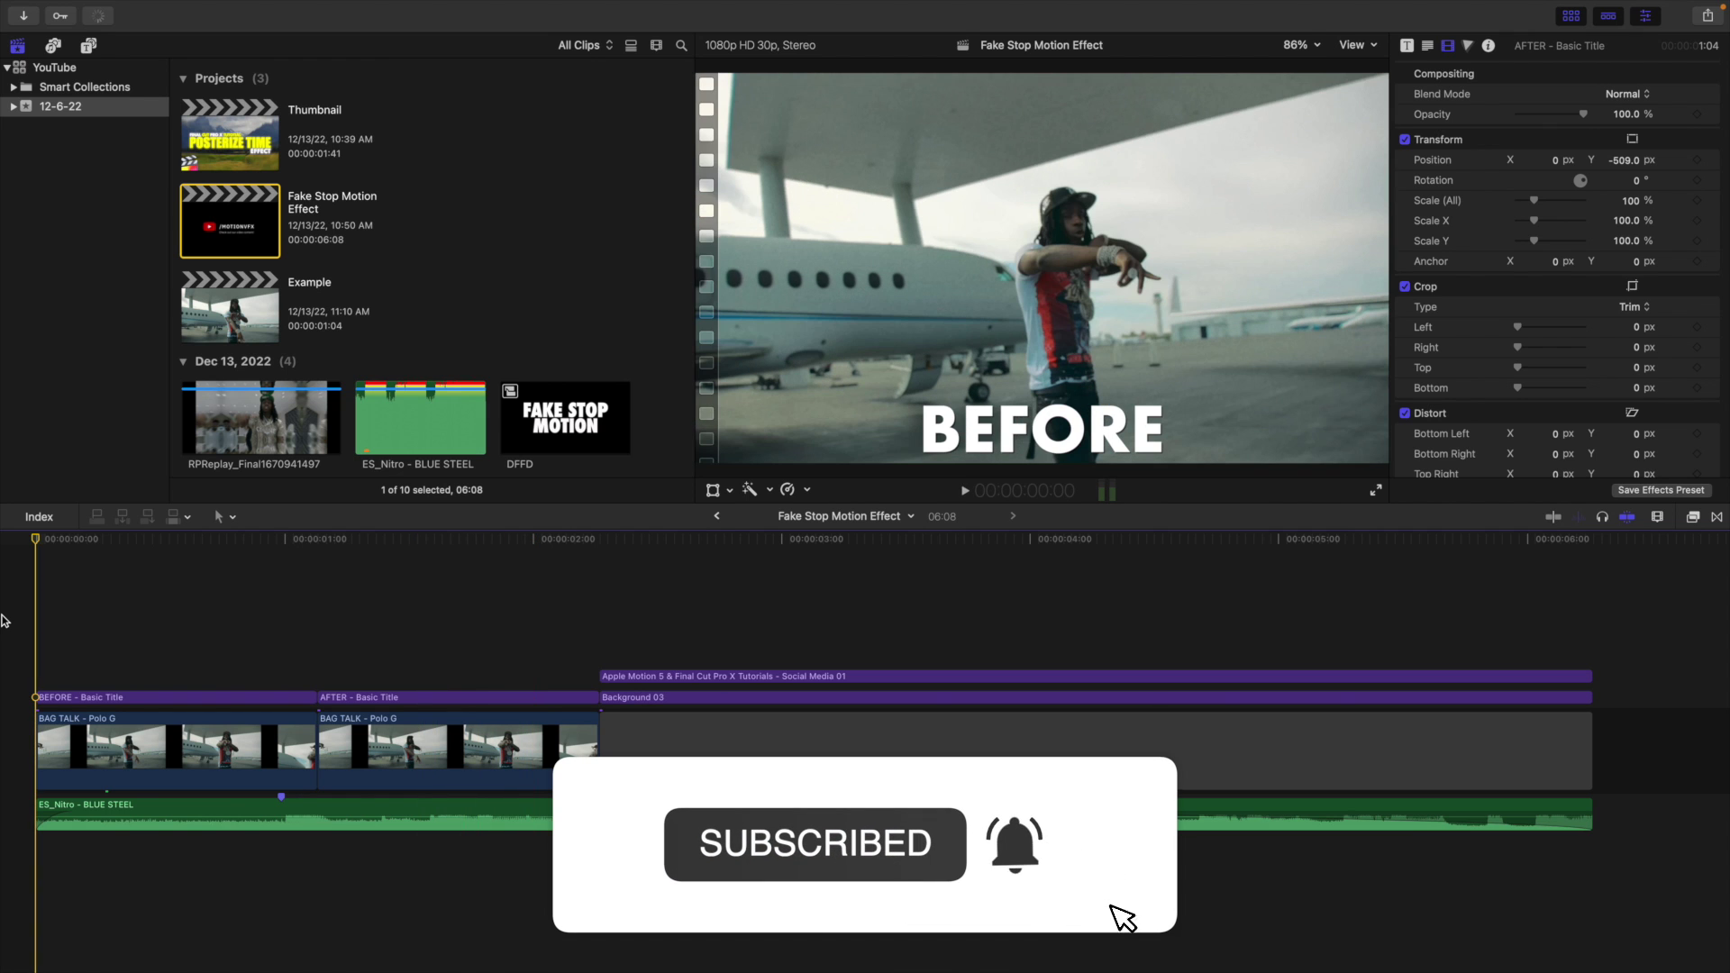
key(space)
key(space)
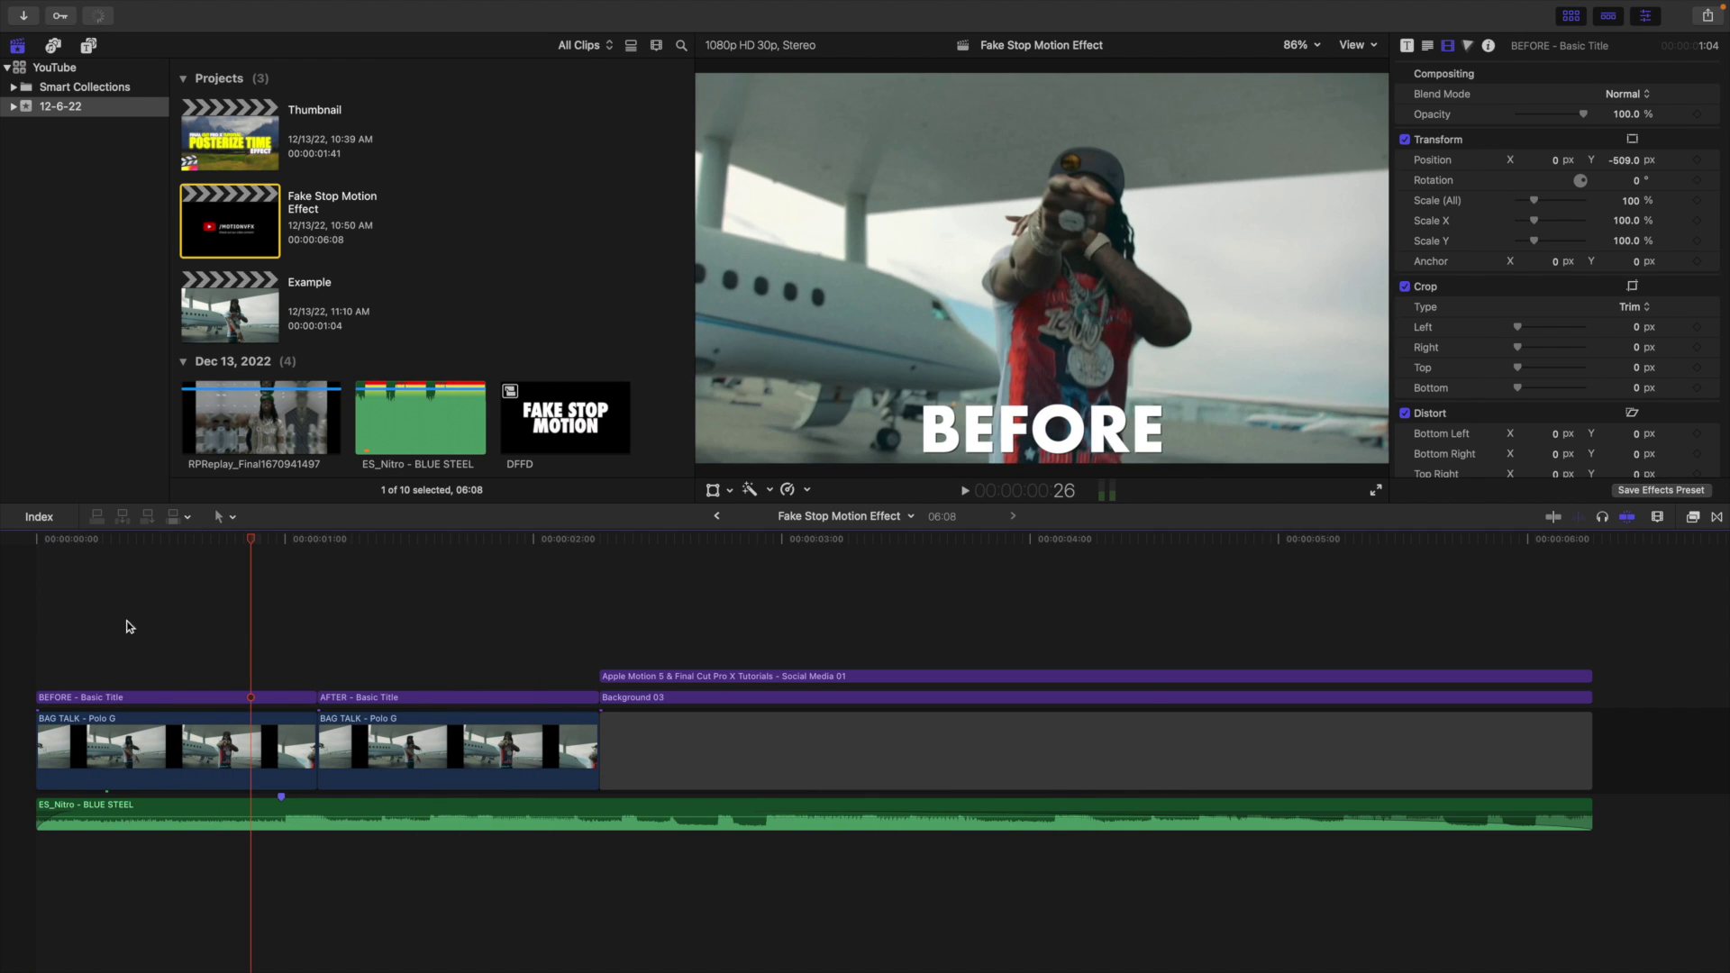
click(321, 638)
key(space)
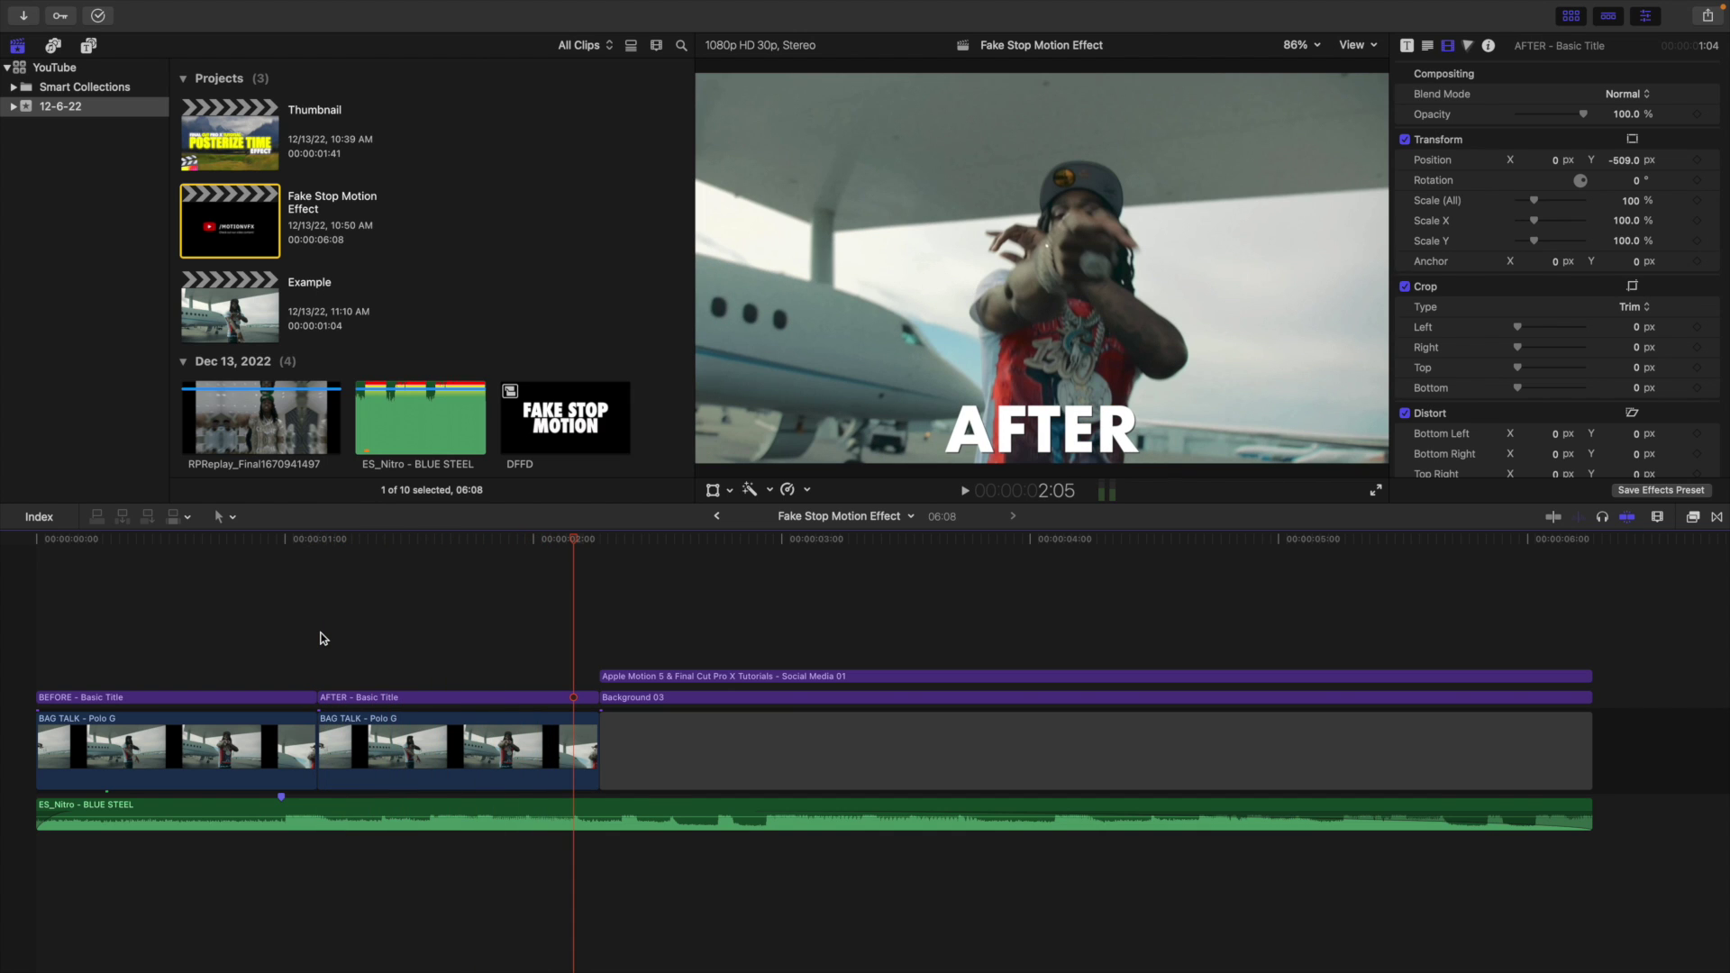
- Replay the project from its first frame twice, then stop playback
click(4, 641)
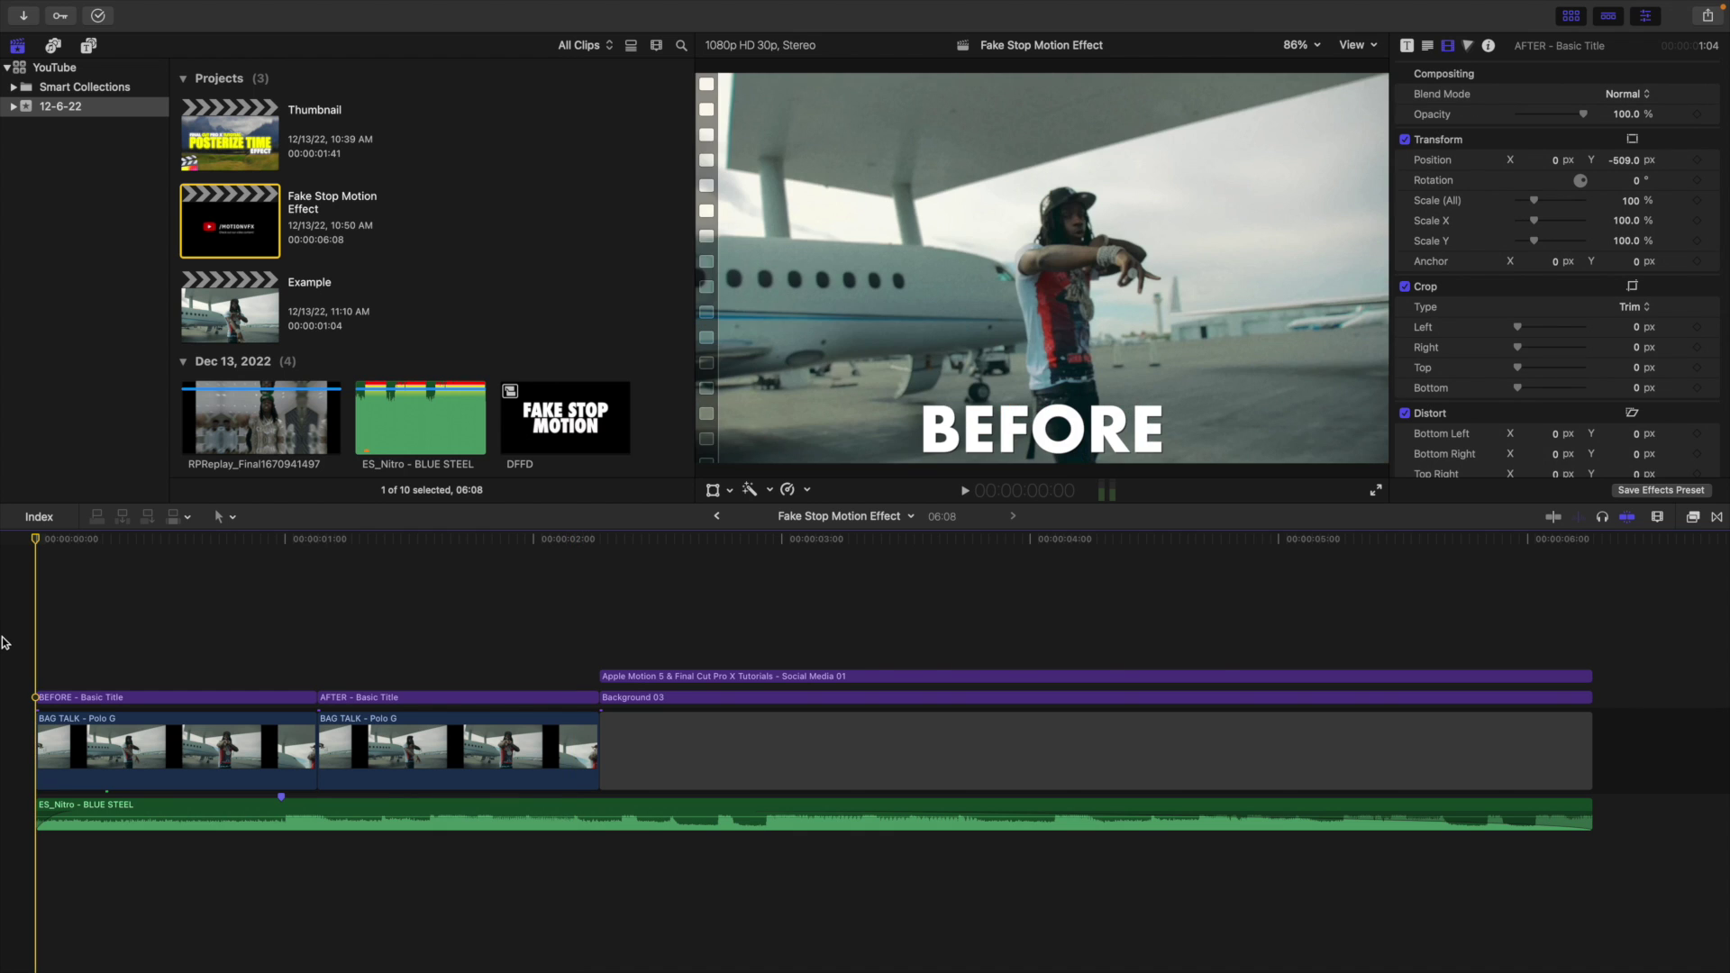
key(space)
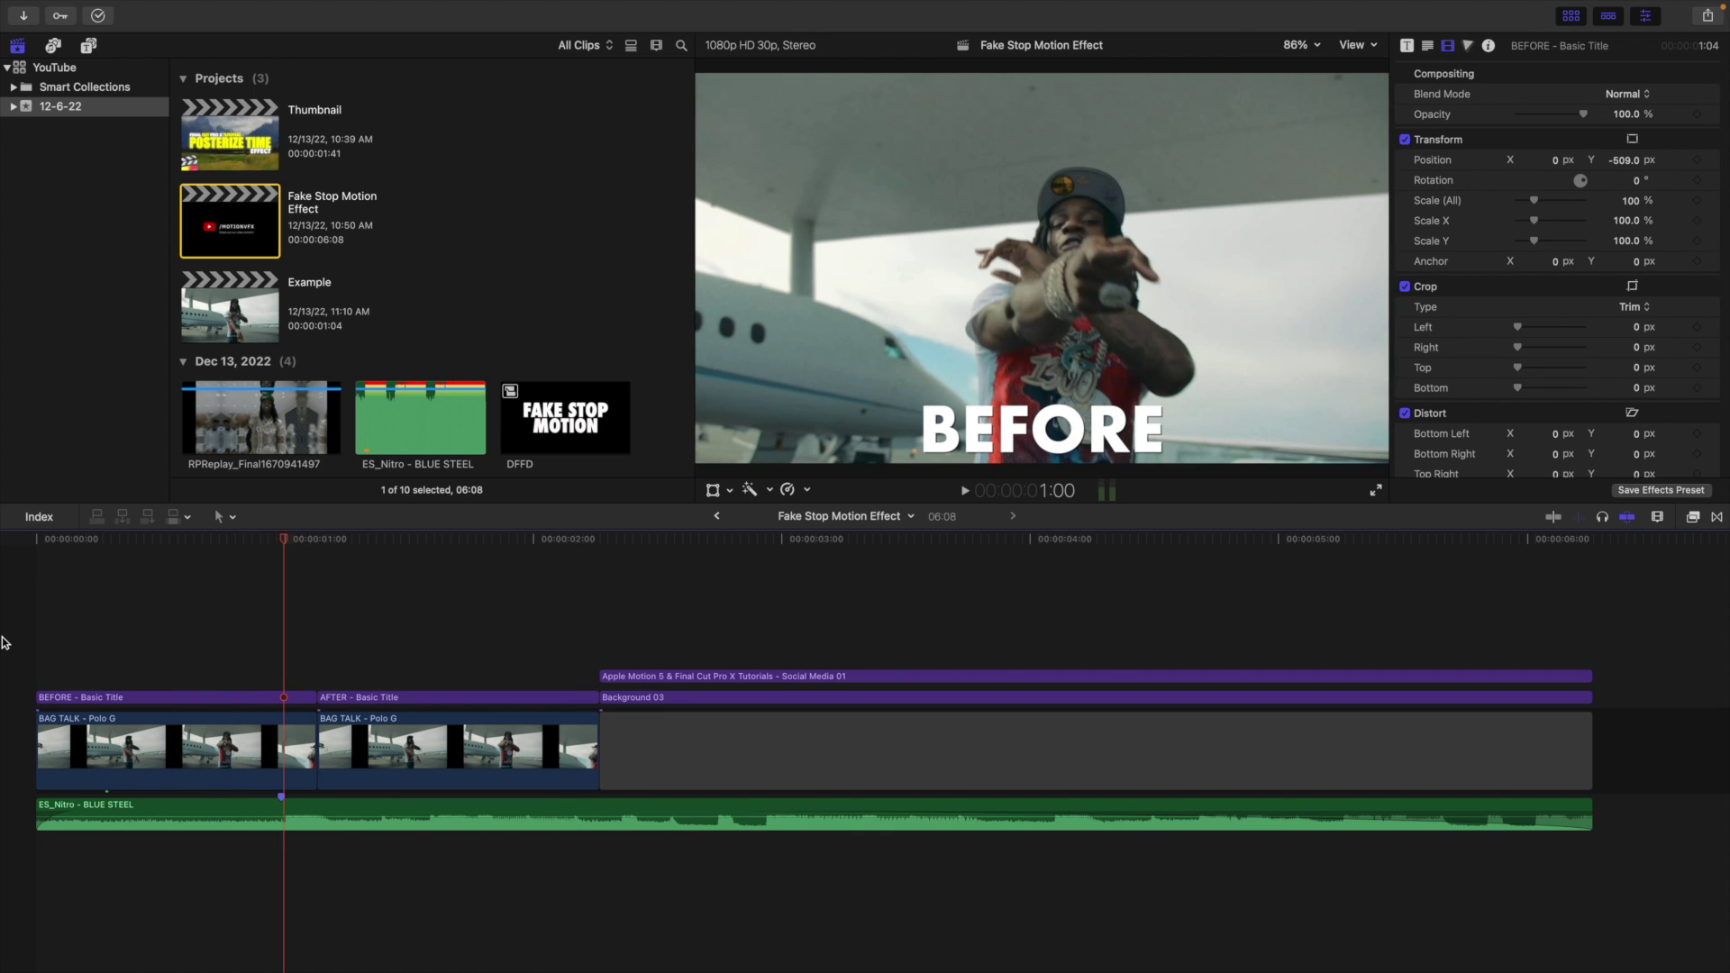
click(4, 642)
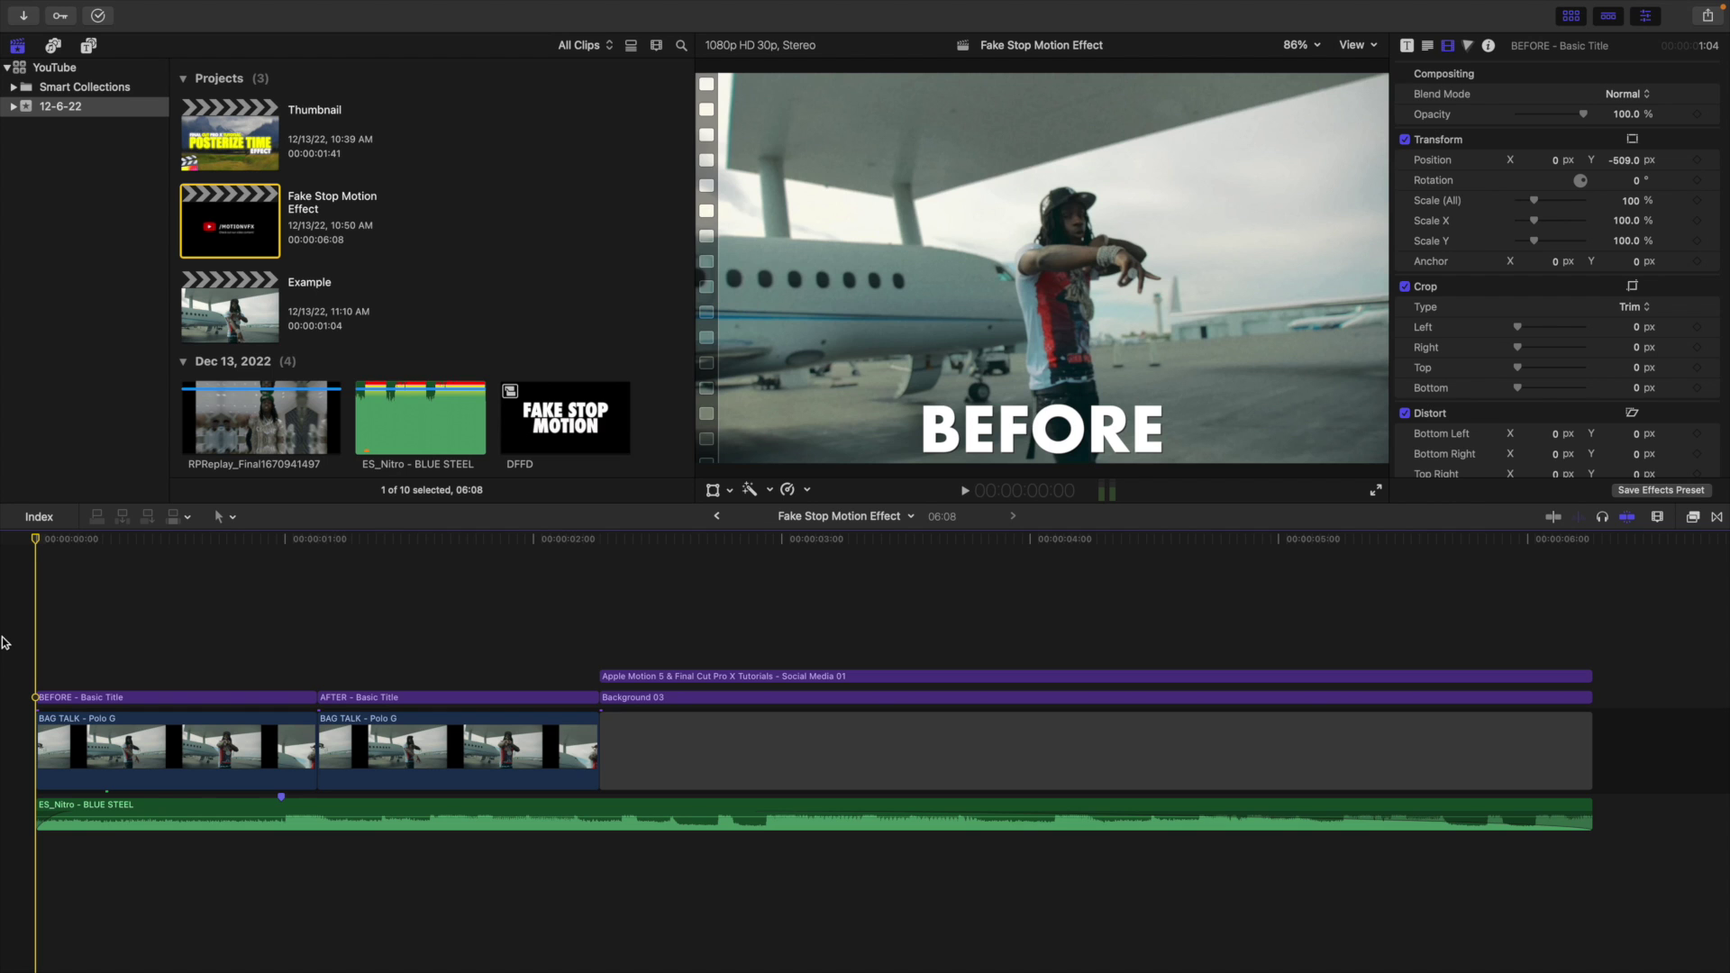
key(space)
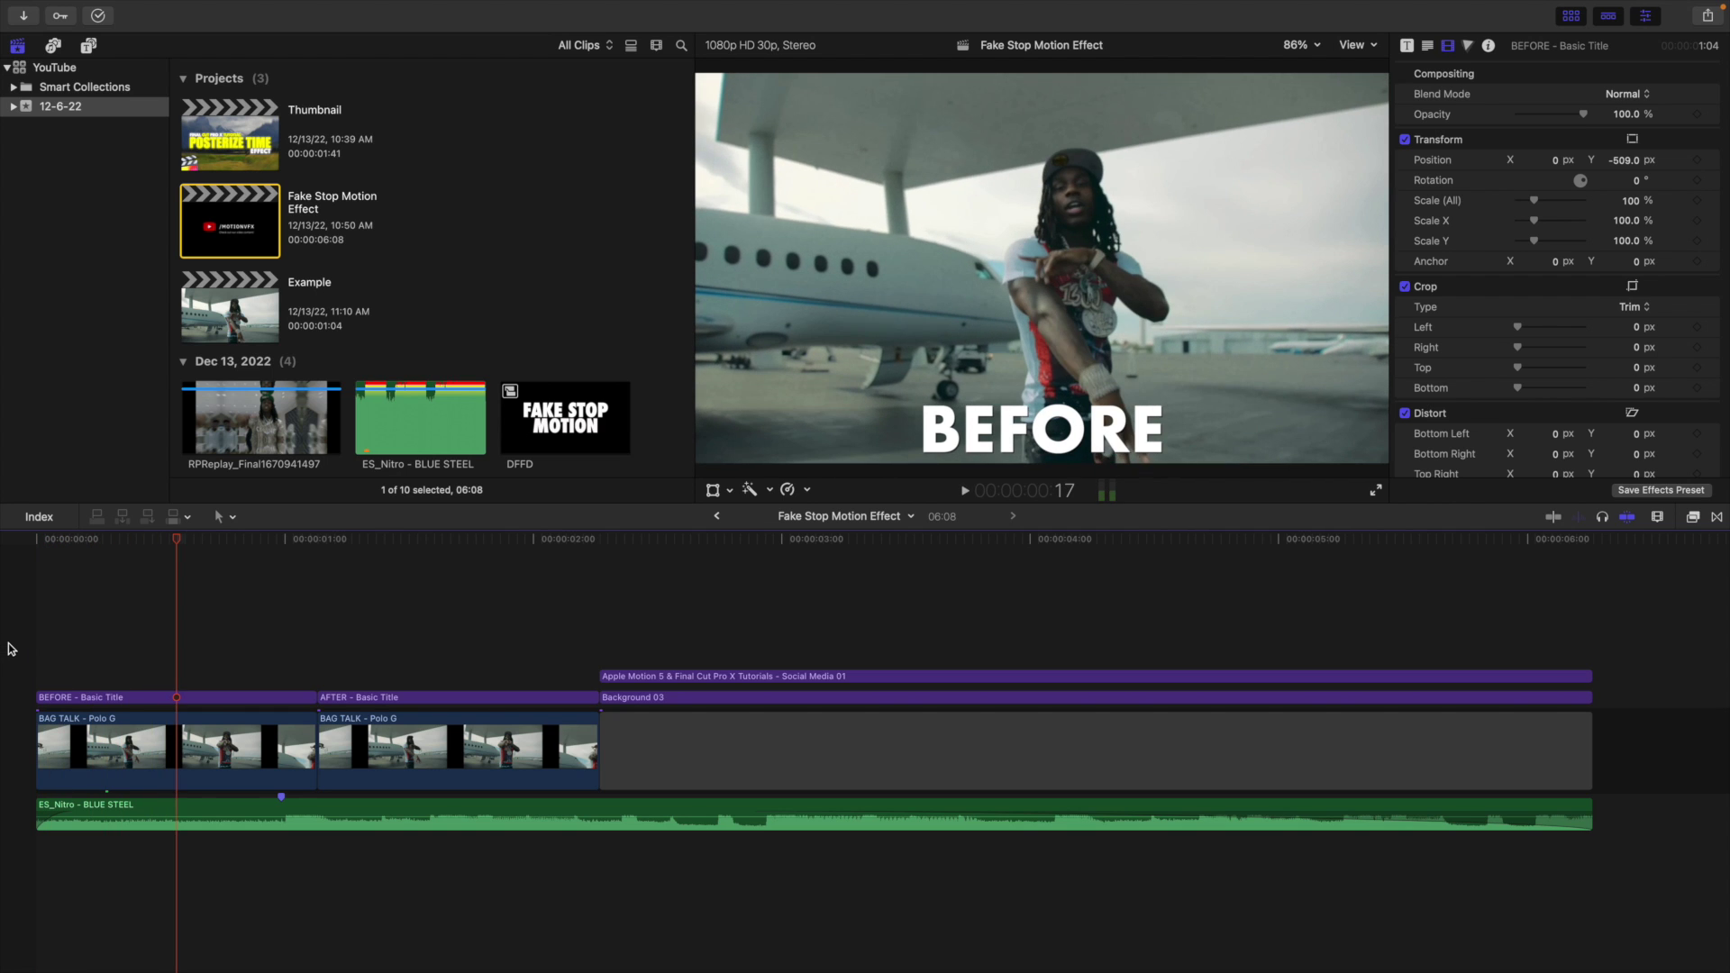
click(9, 648)
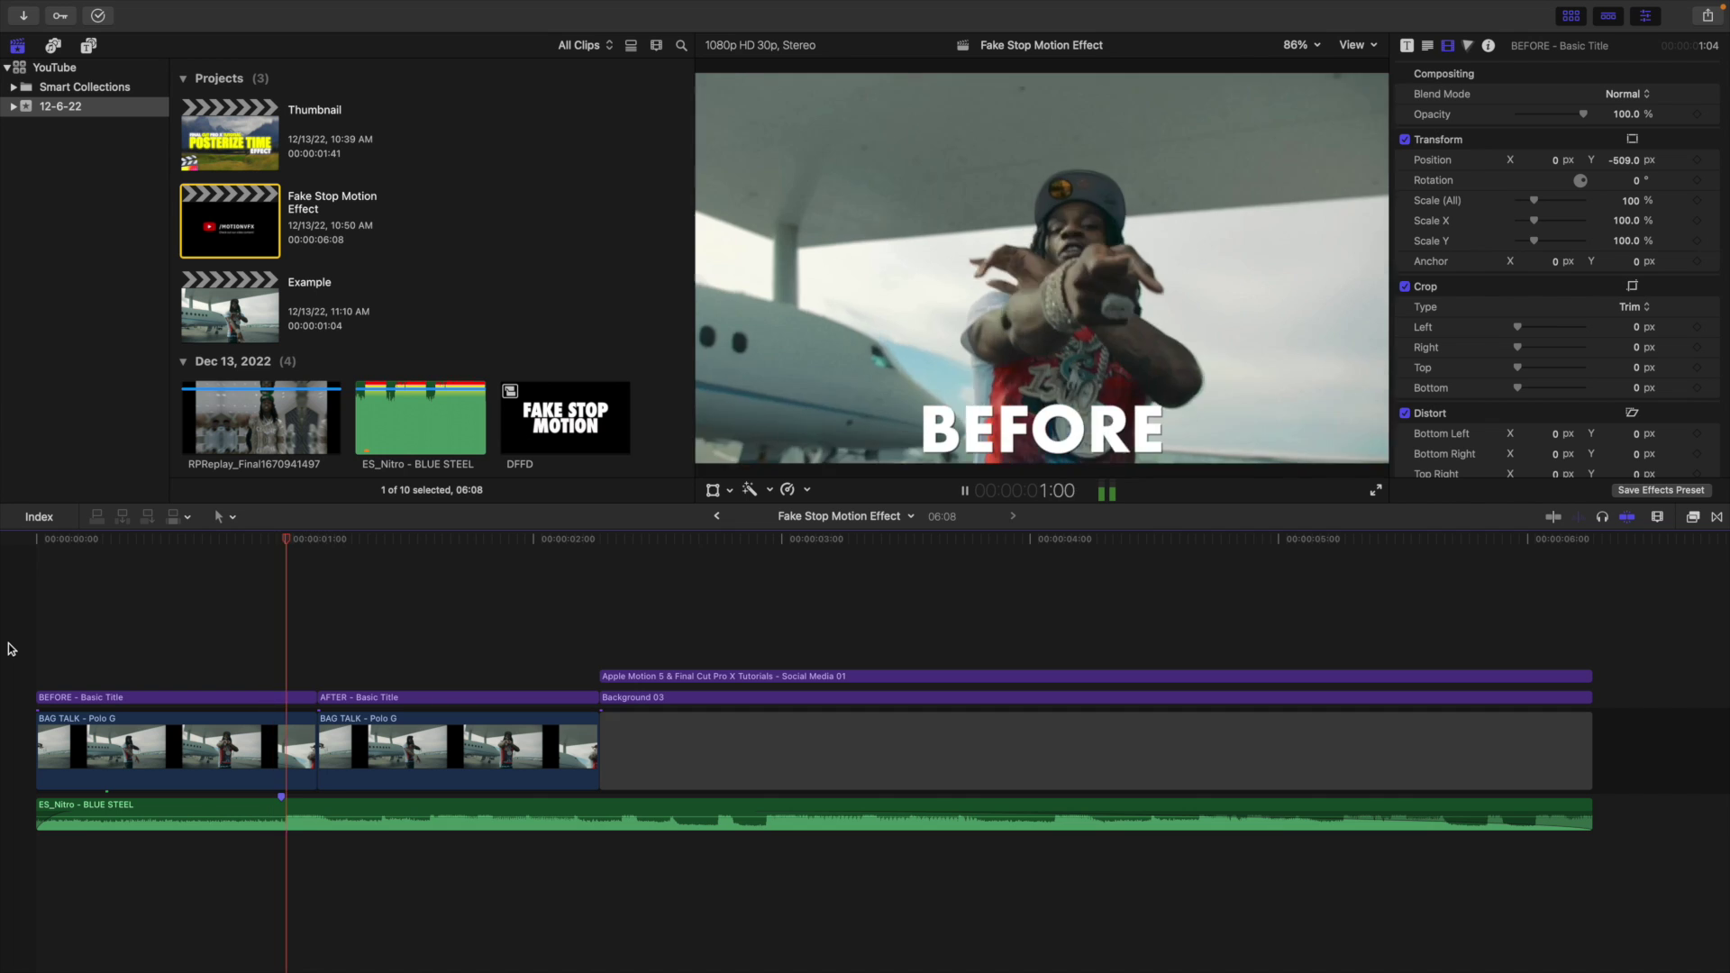
key(space)
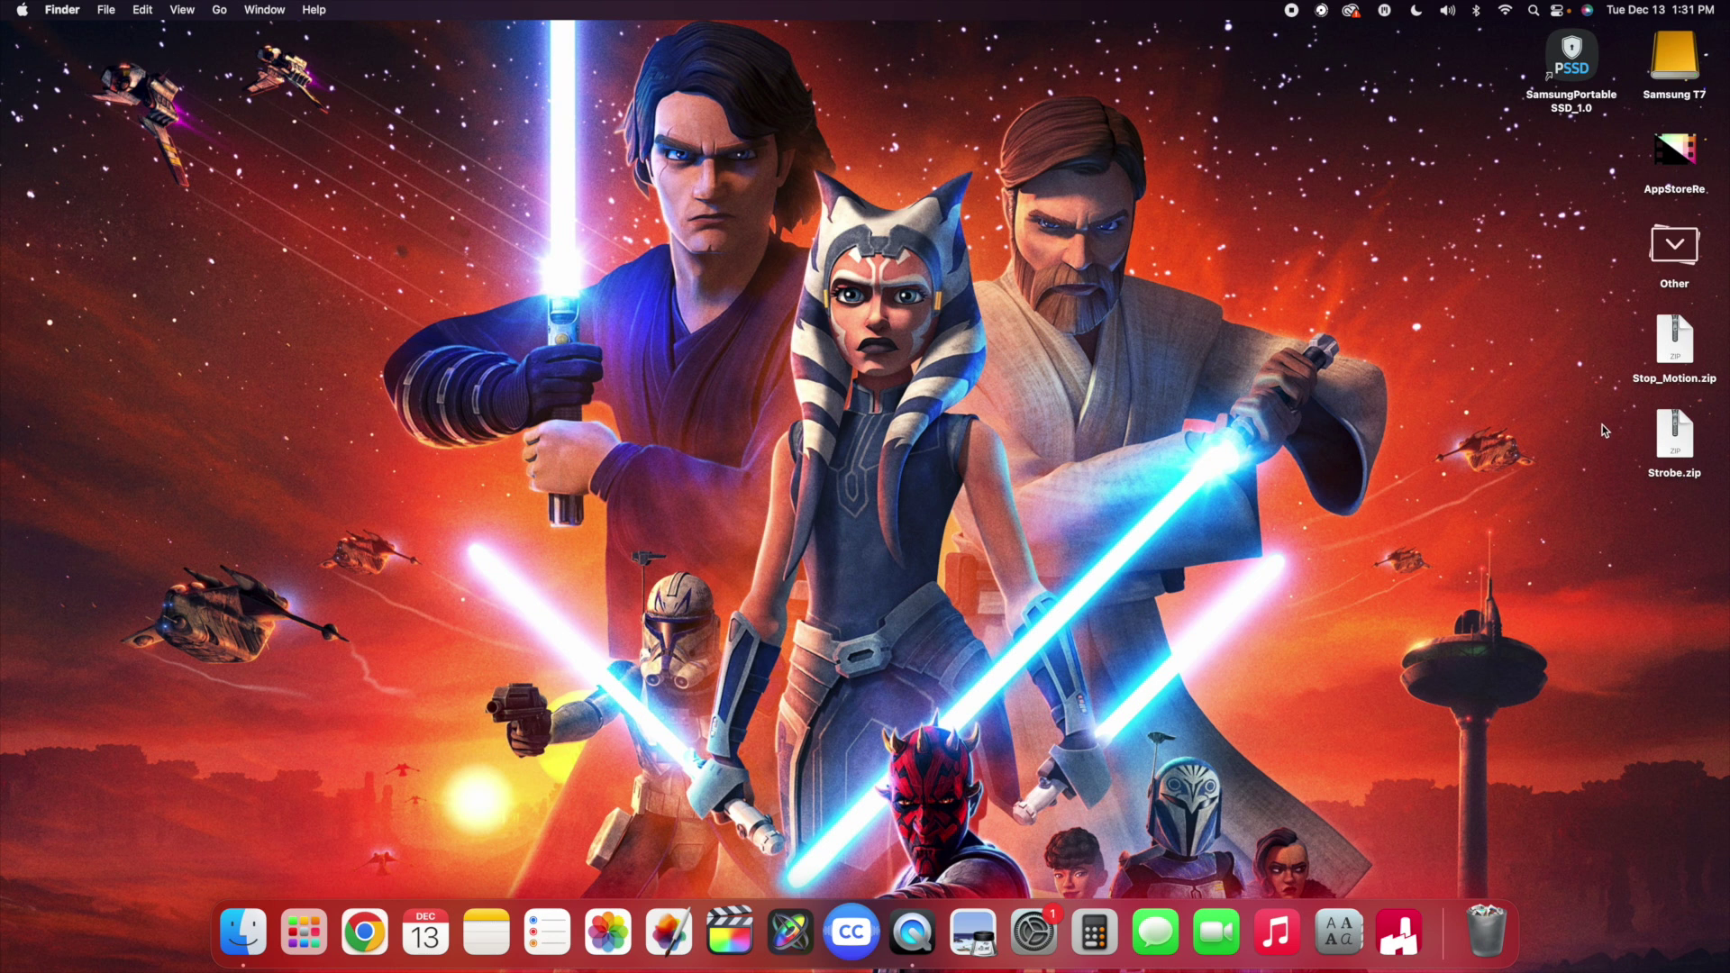
- Expand Stop_Motion.zip and Strobe.zip on the desktop with Archive Utility
click(1673, 340)
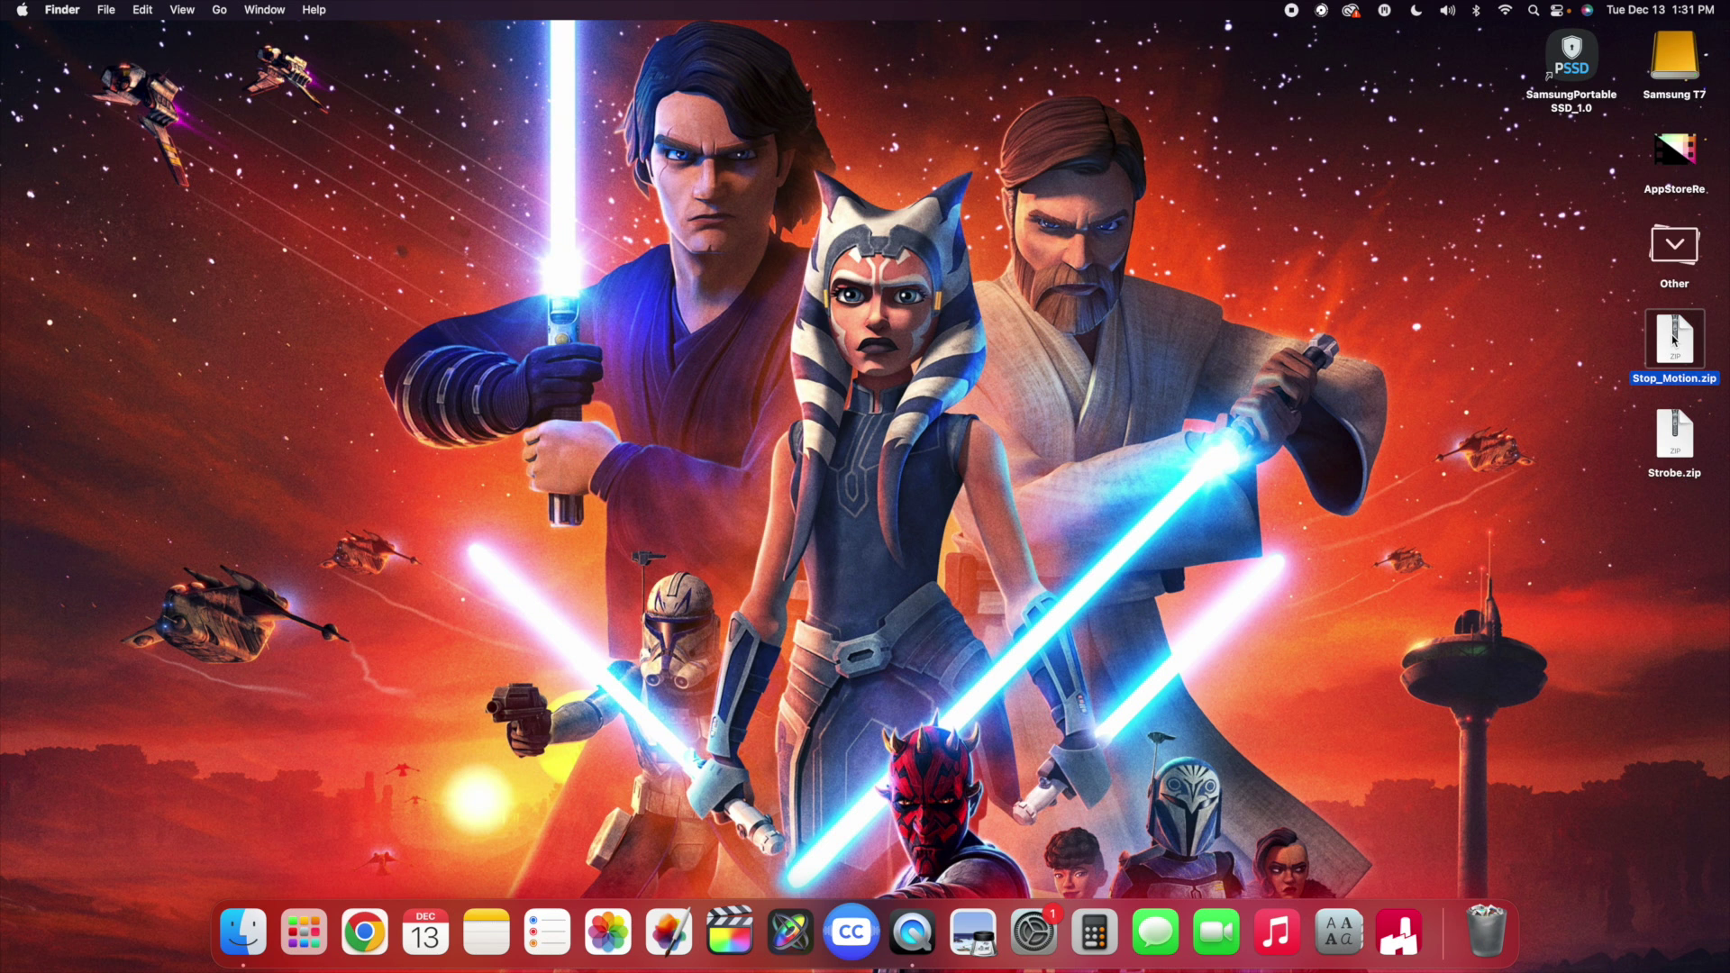
double_click(1674, 340)
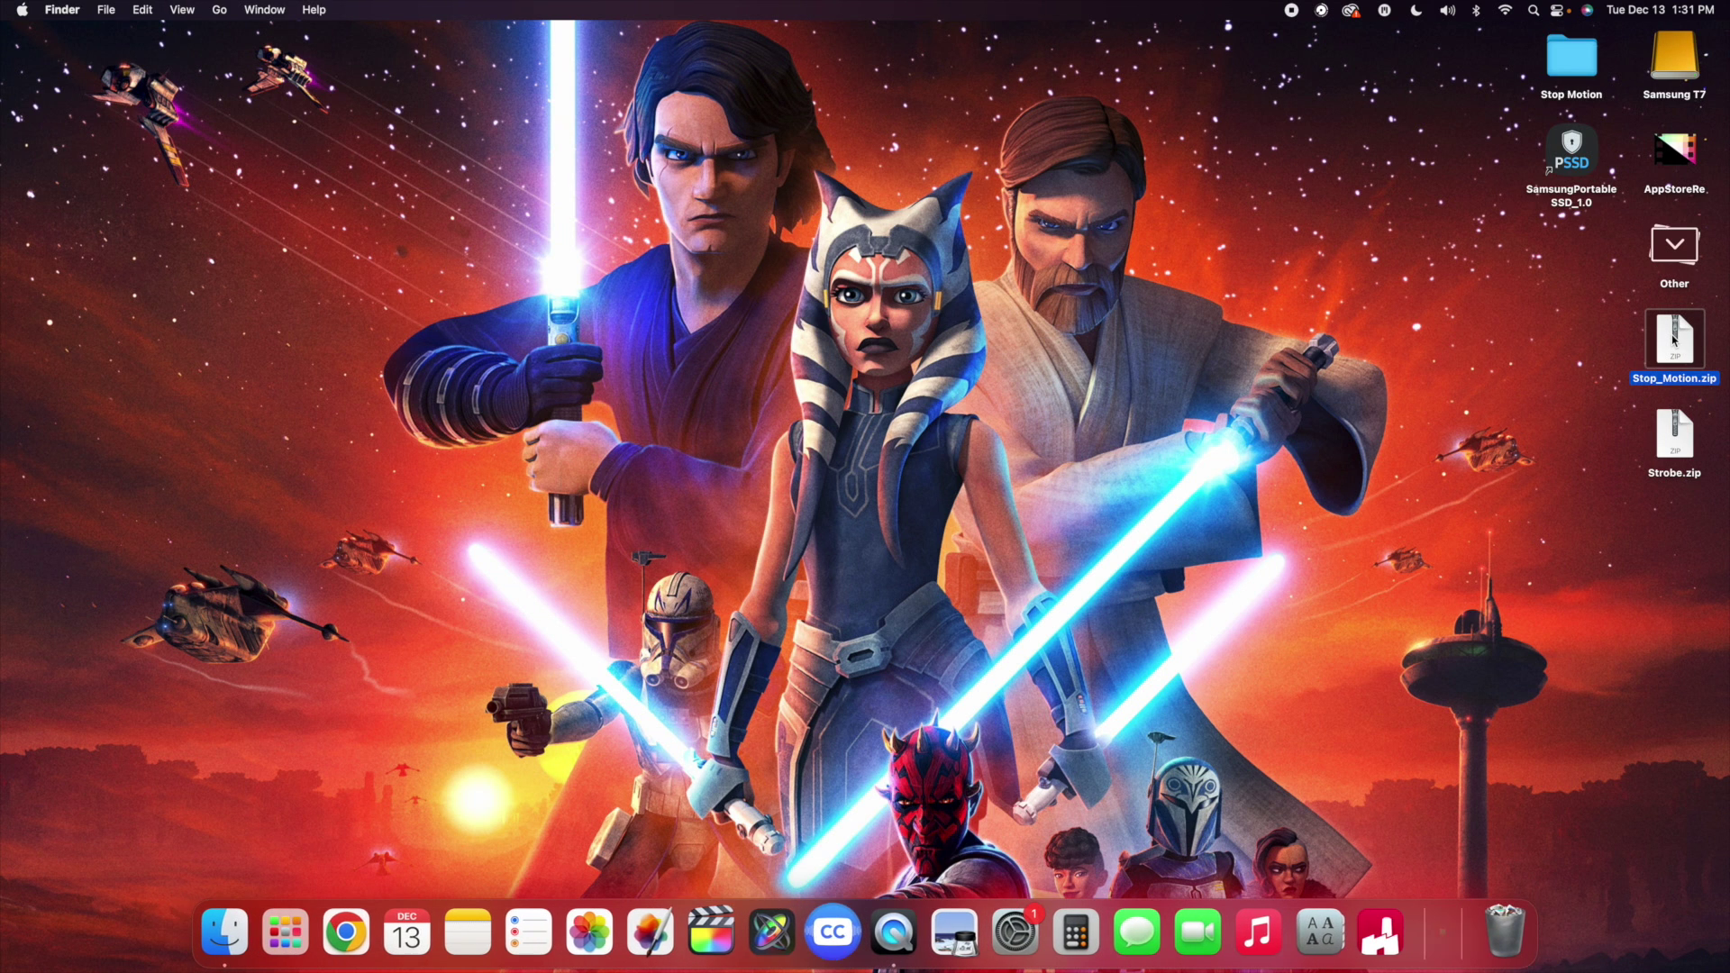
click(1674, 430)
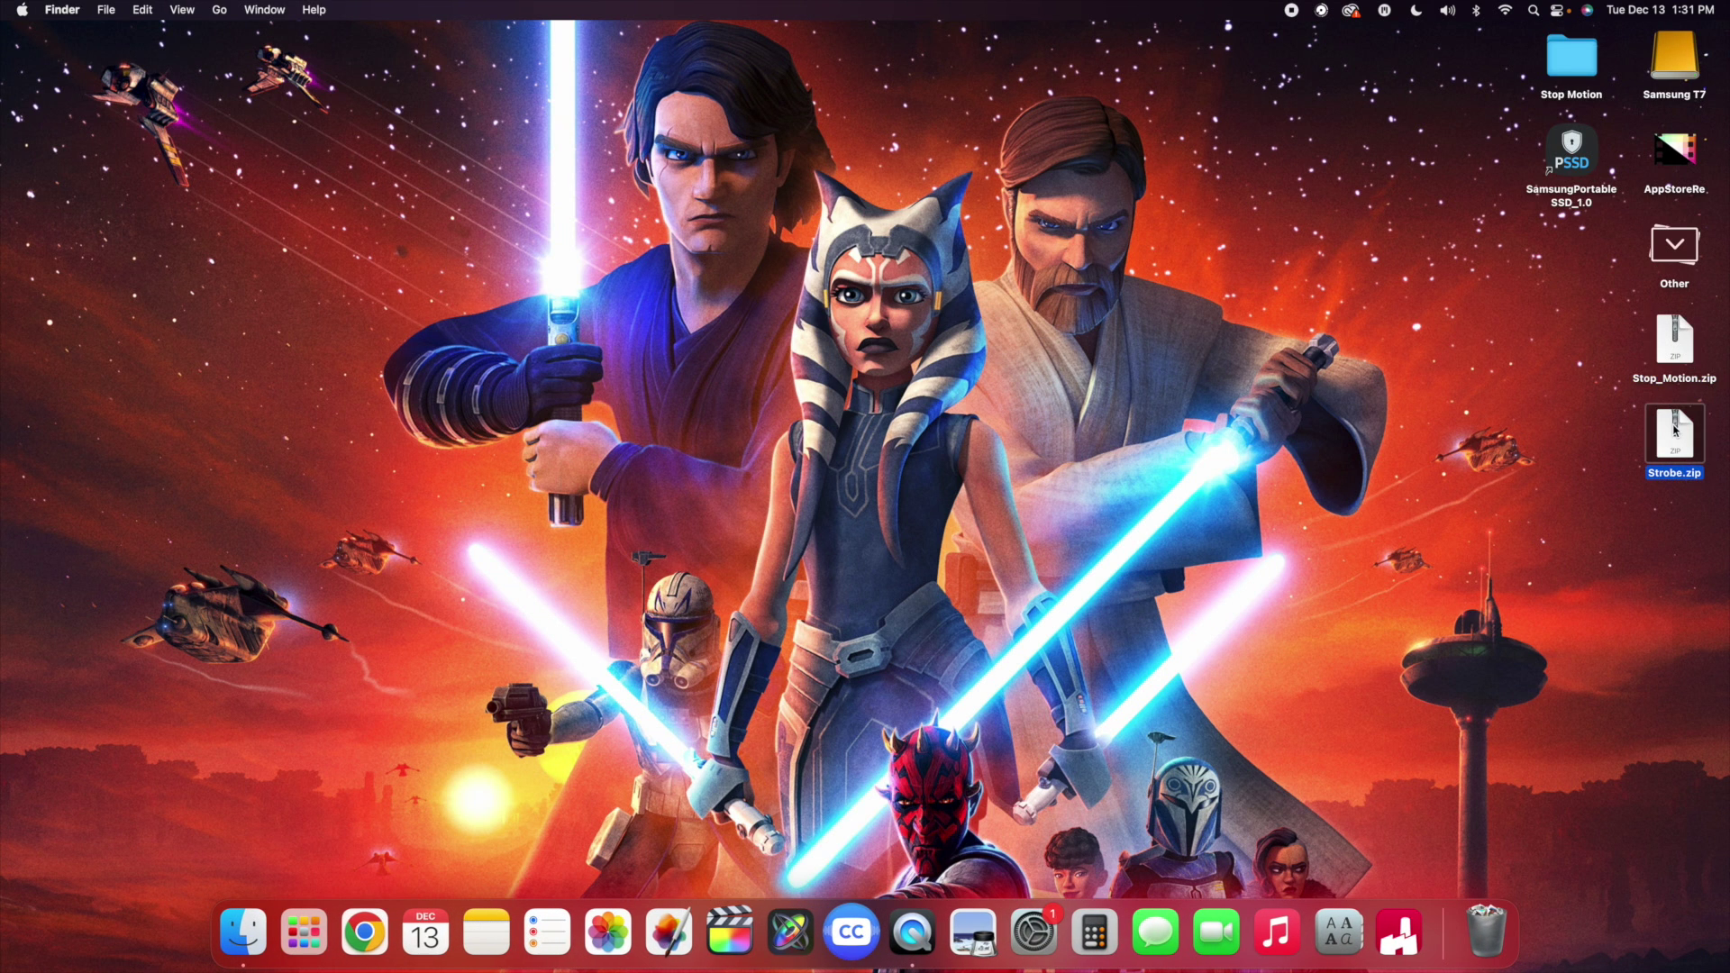
double_click(1674, 429)
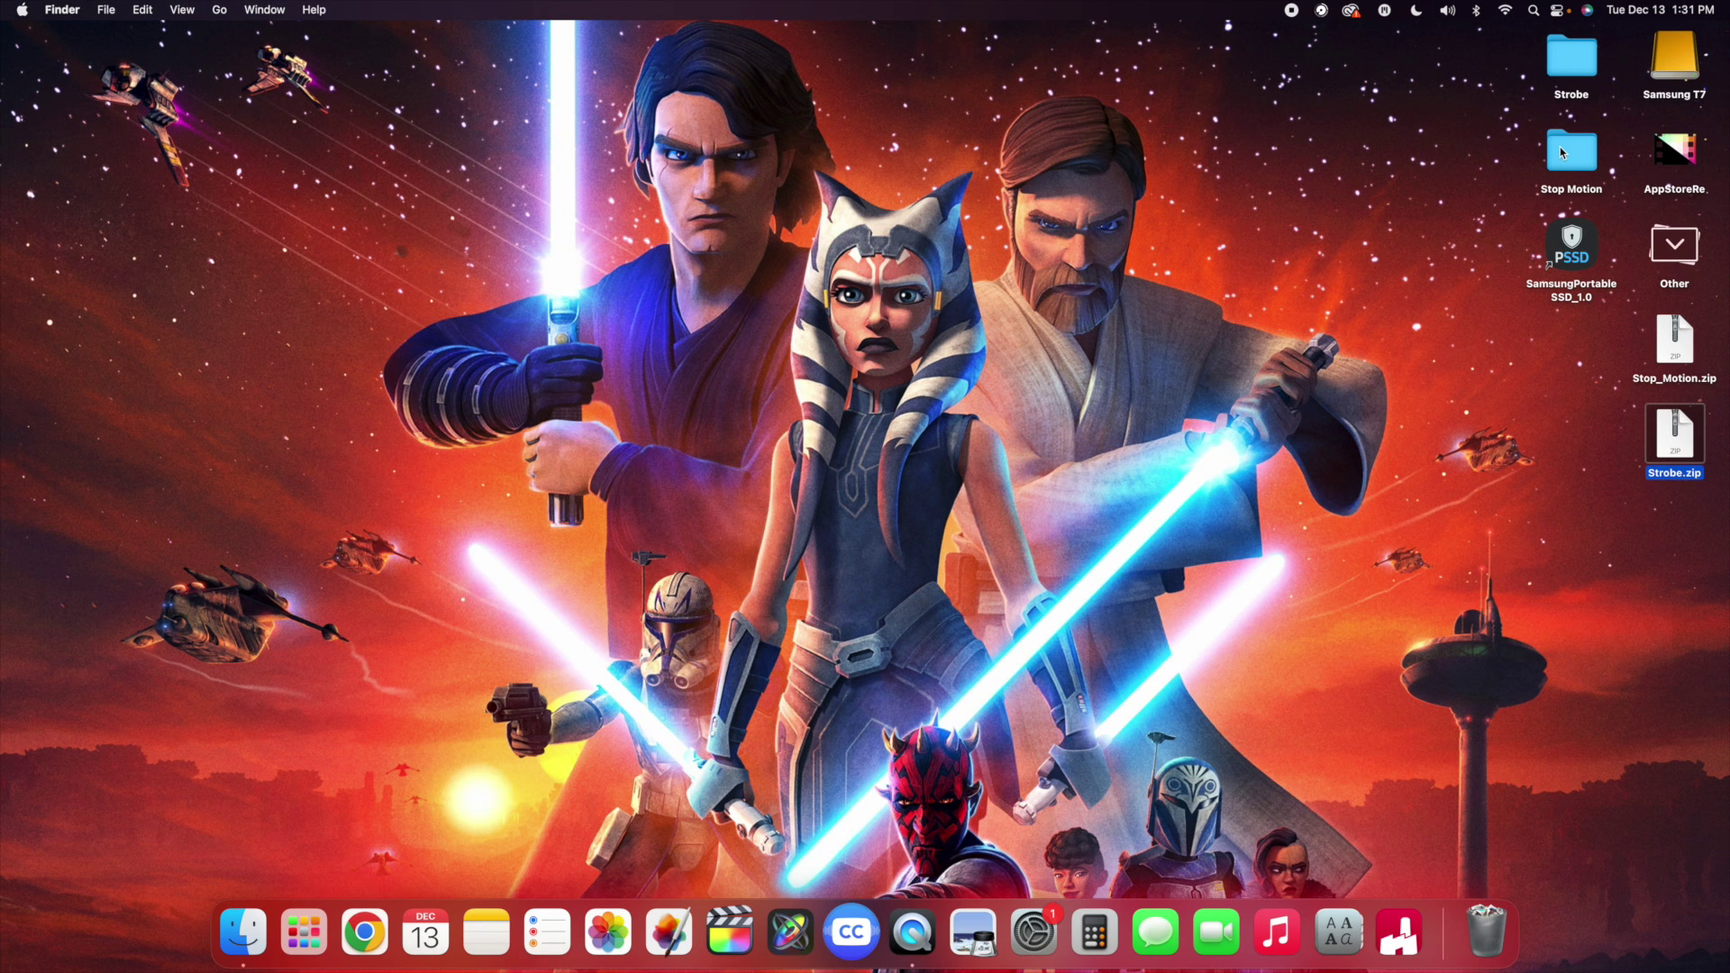
click(1361, 131)
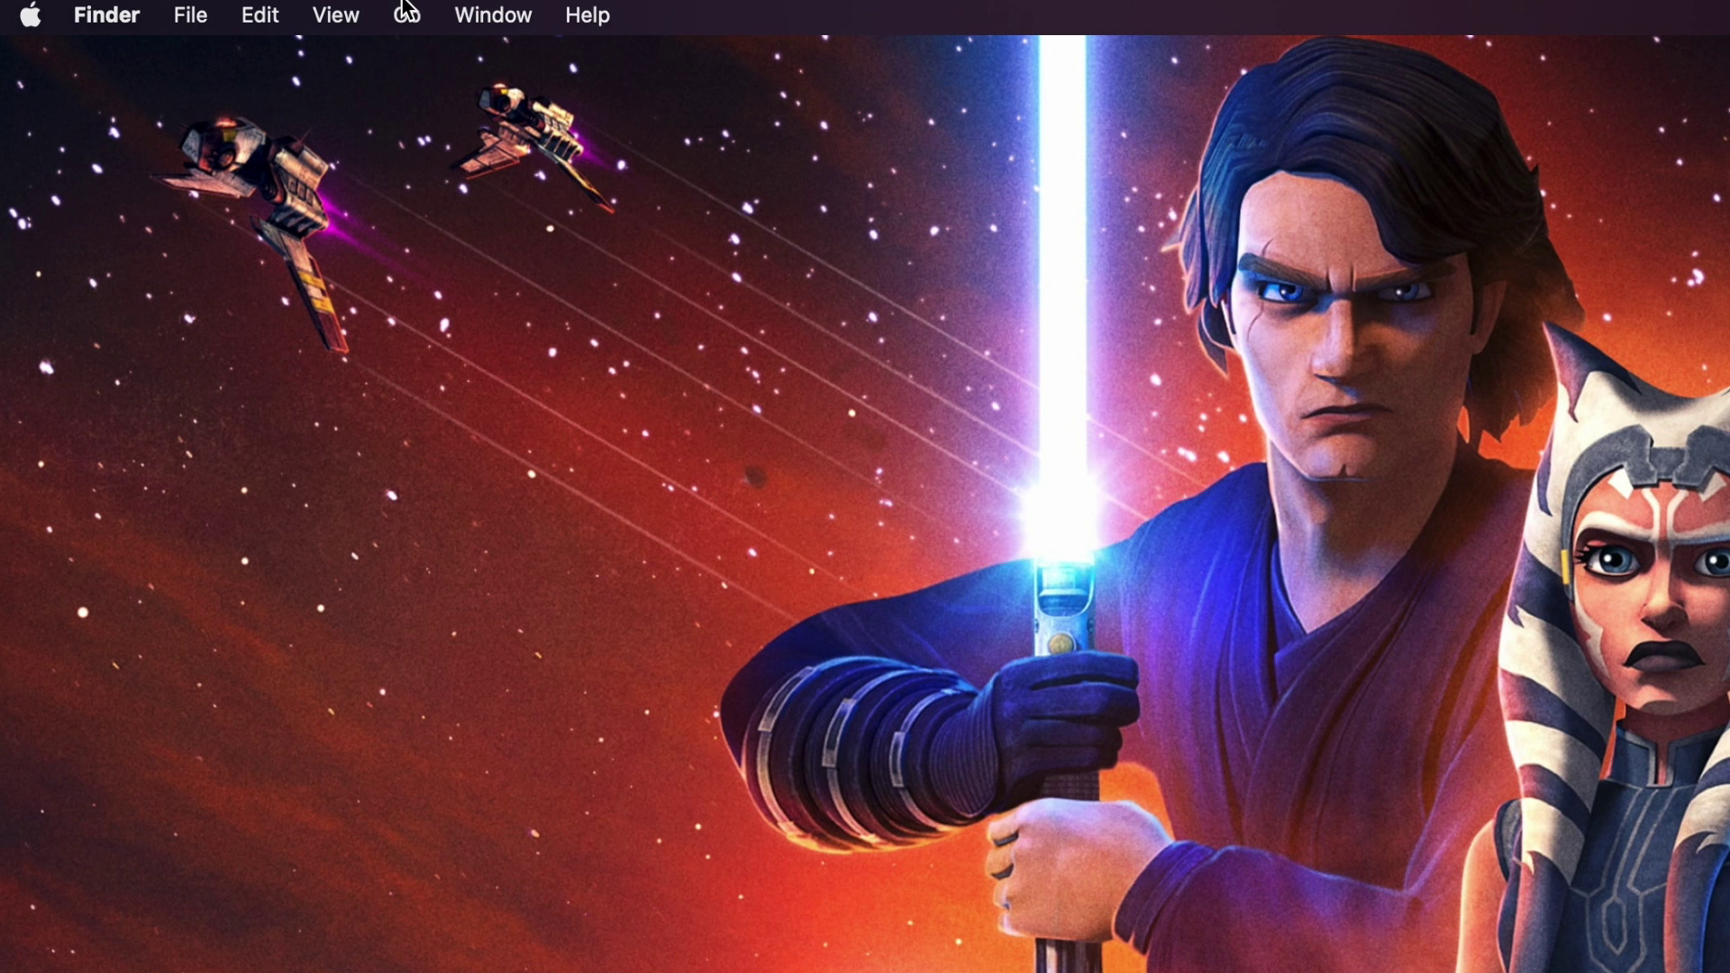
click(406, 12)
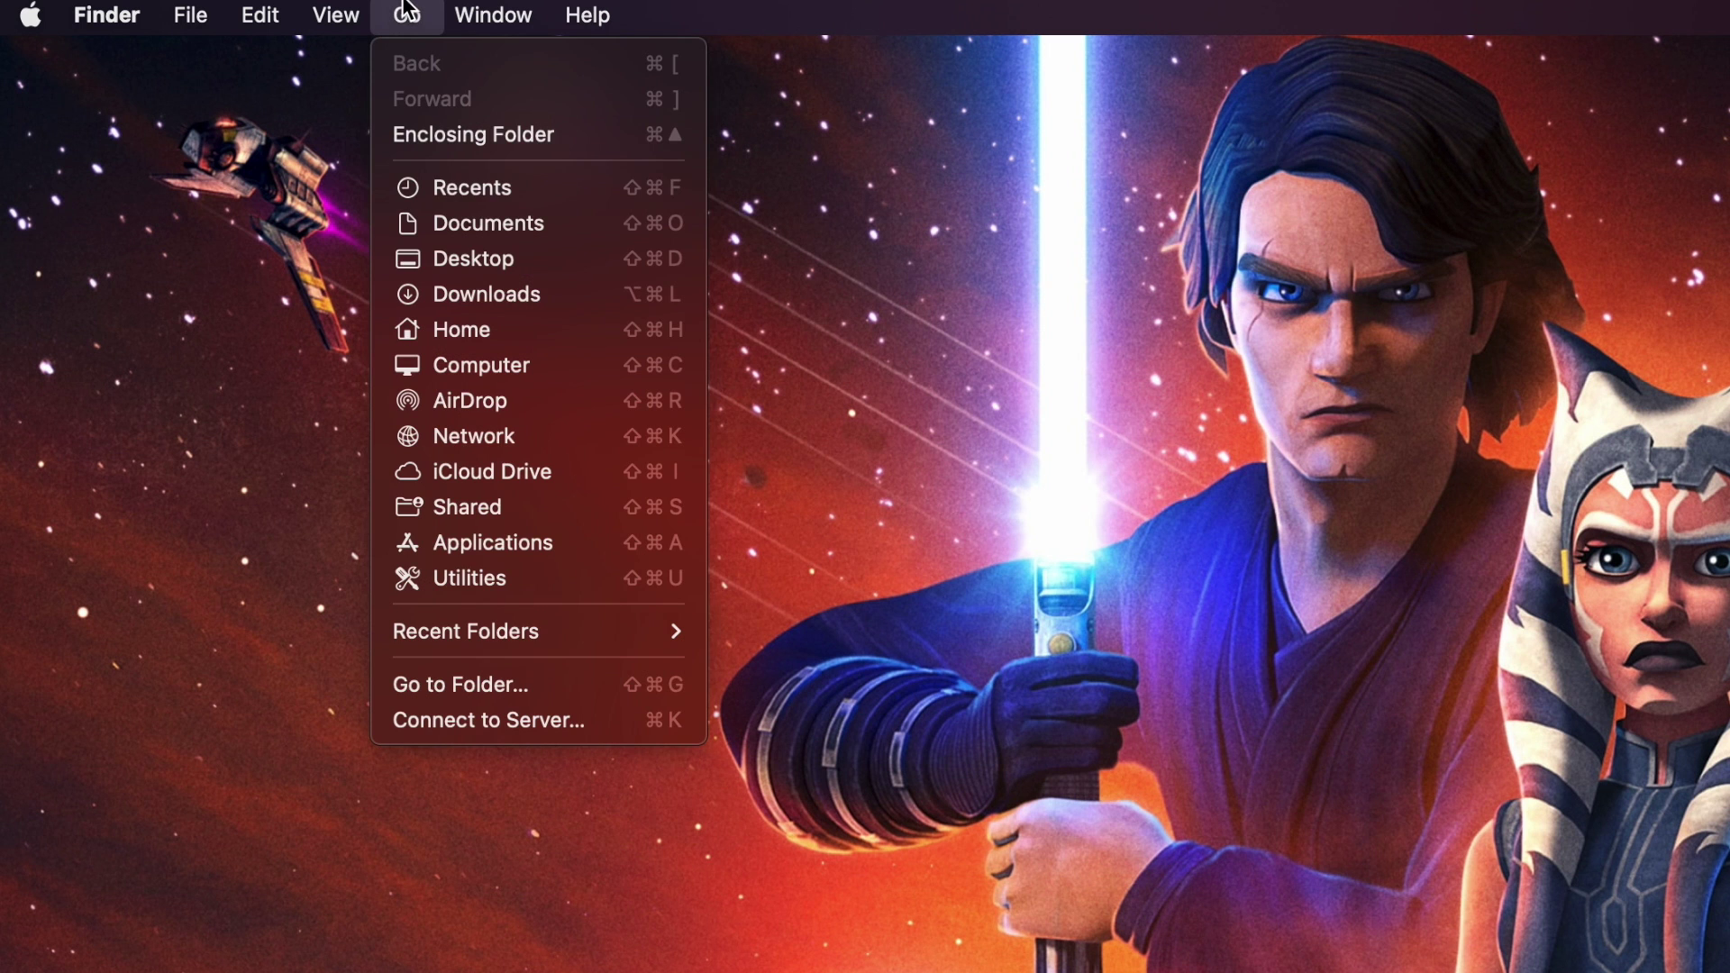
- Open the home Movies folder and check the Motion Templates folder's info (5.56 GB)
click(472, 332)
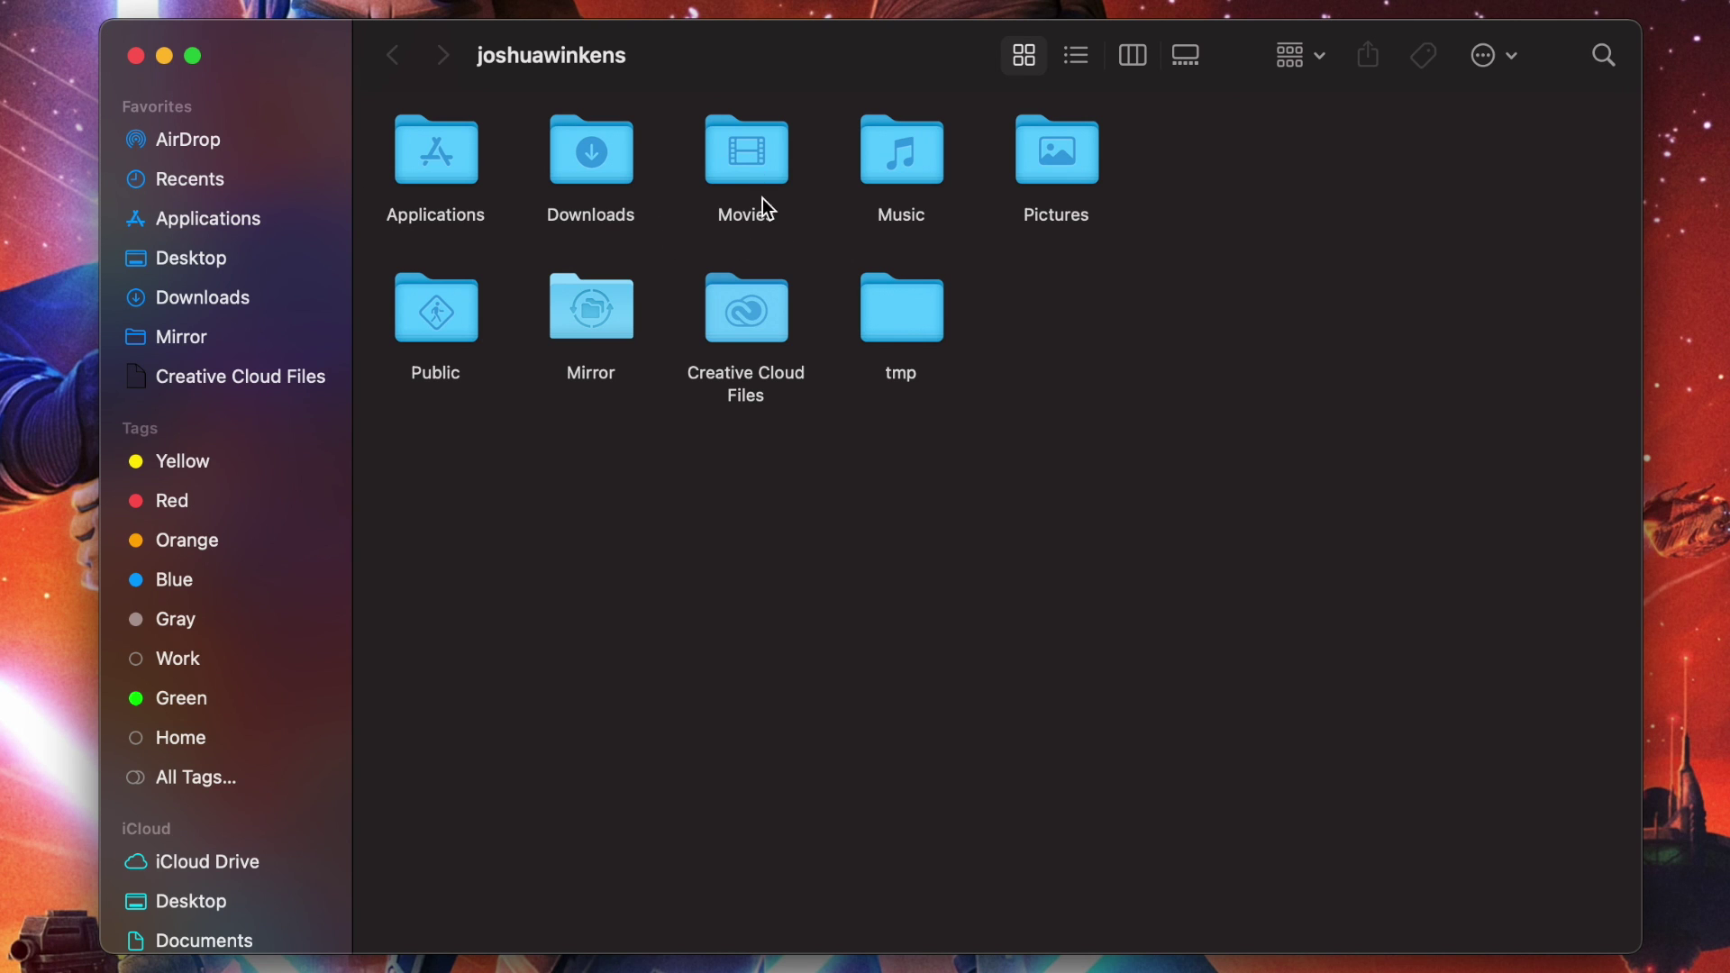
double_click(760, 157)
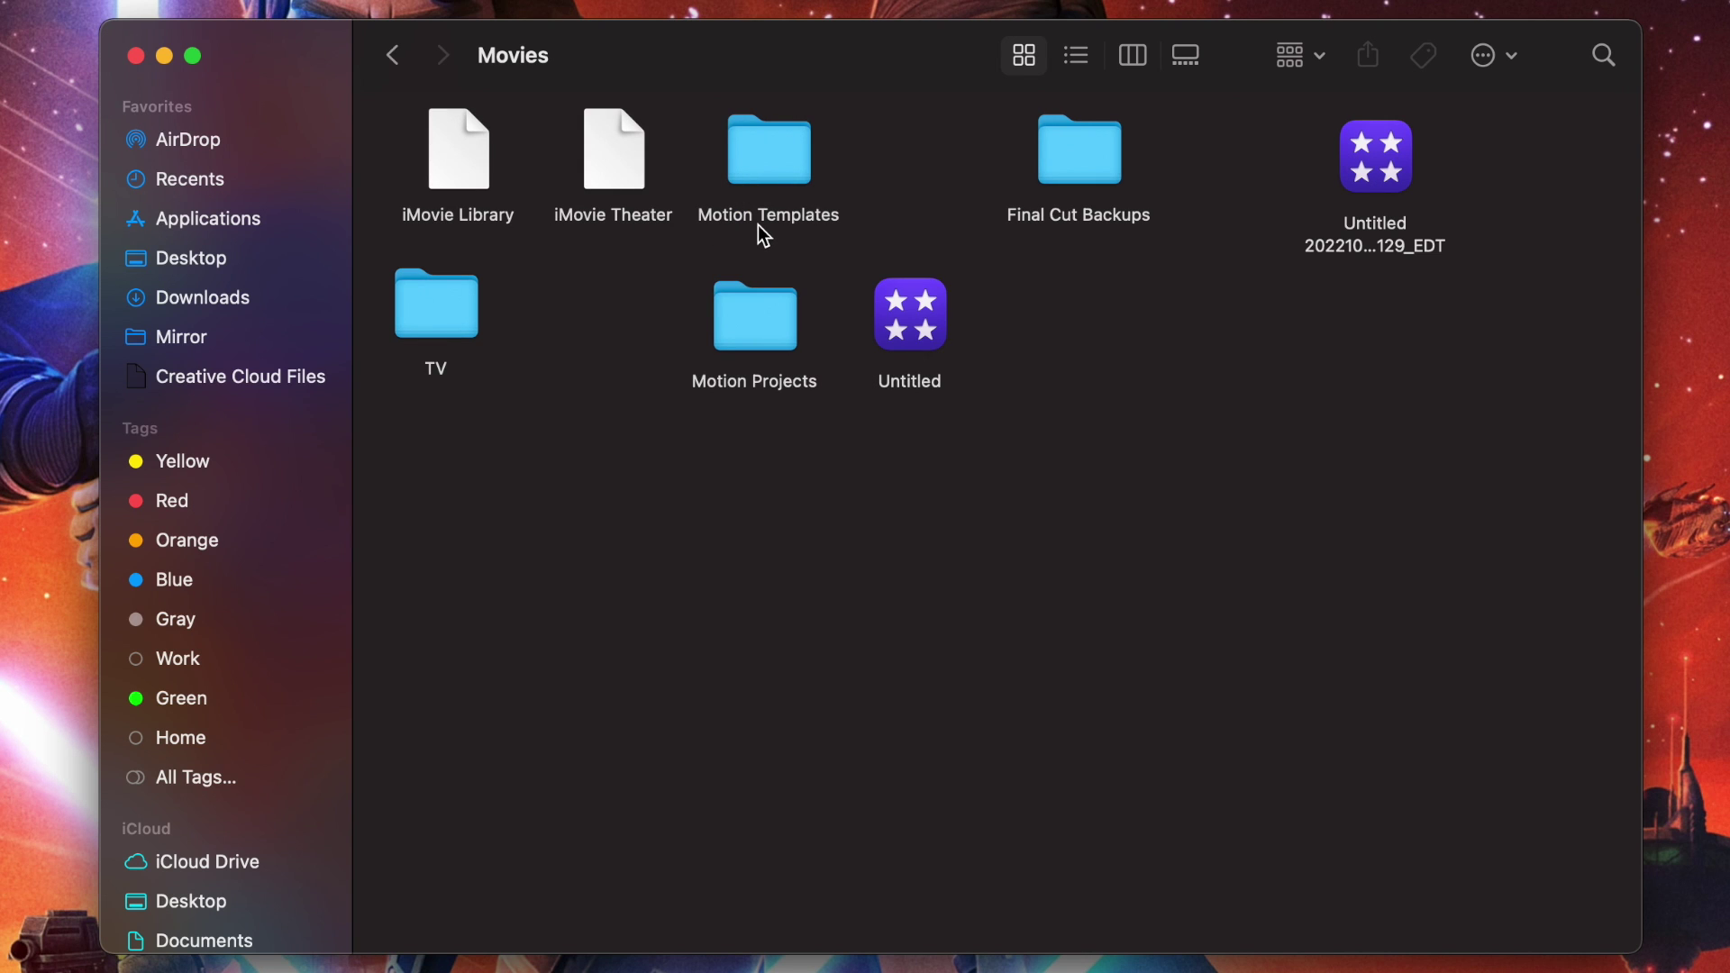
right_click(761, 153)
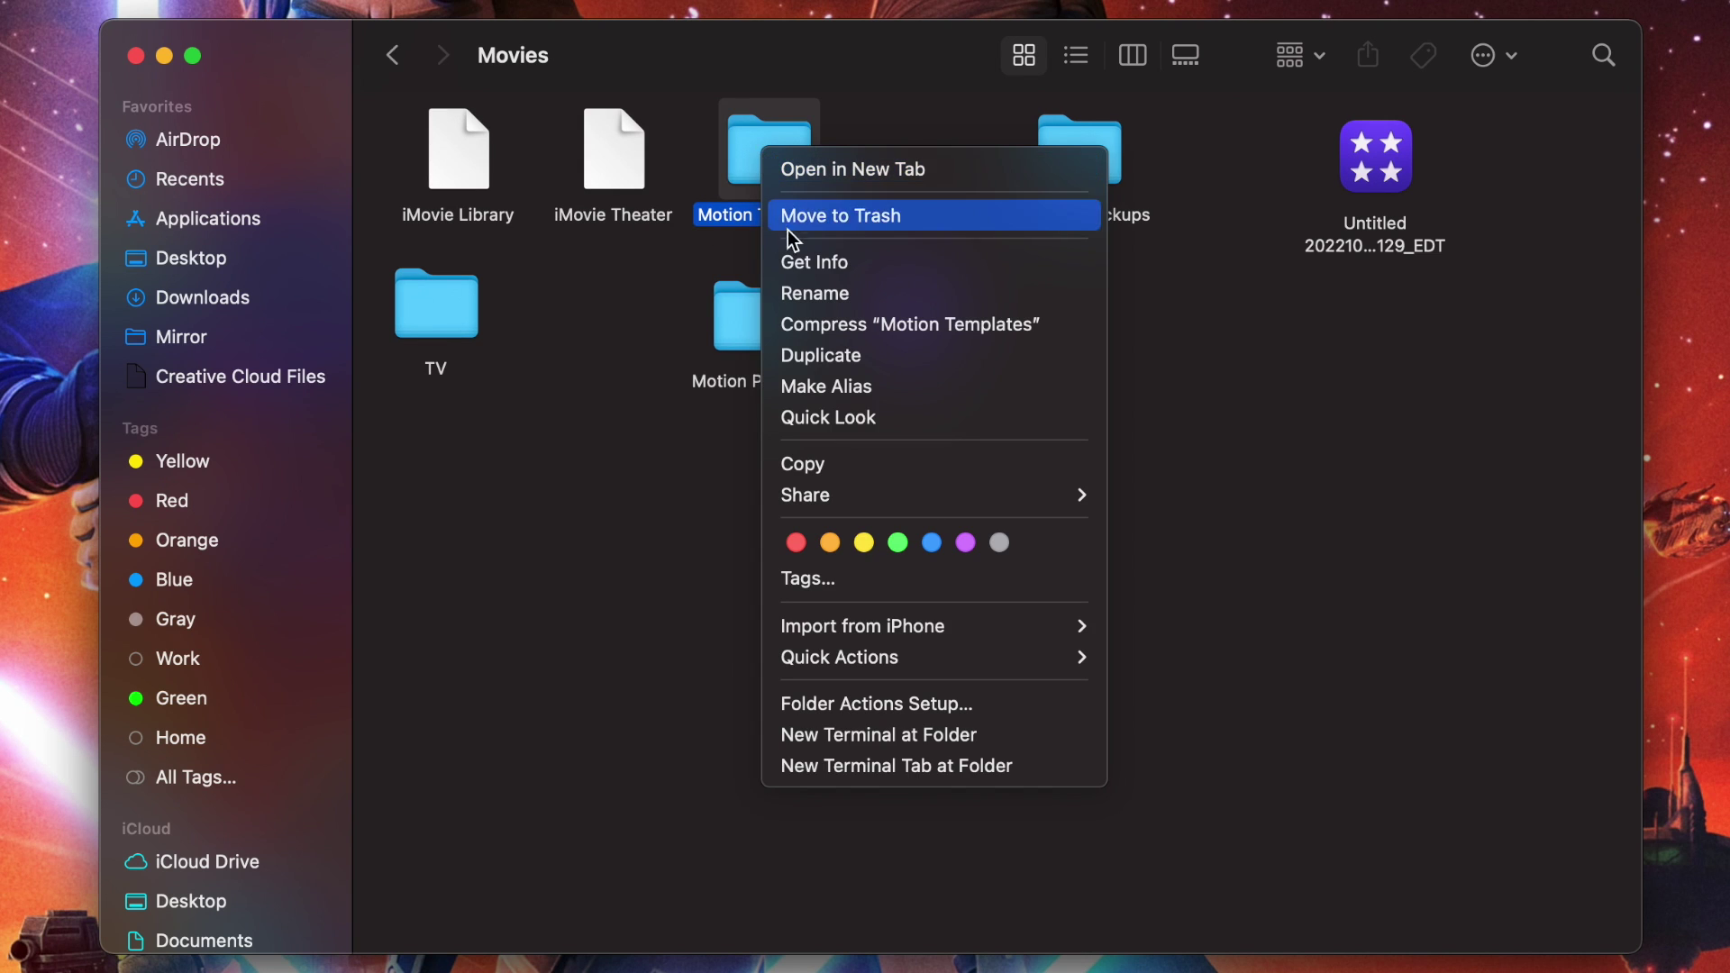
click(799, 262)
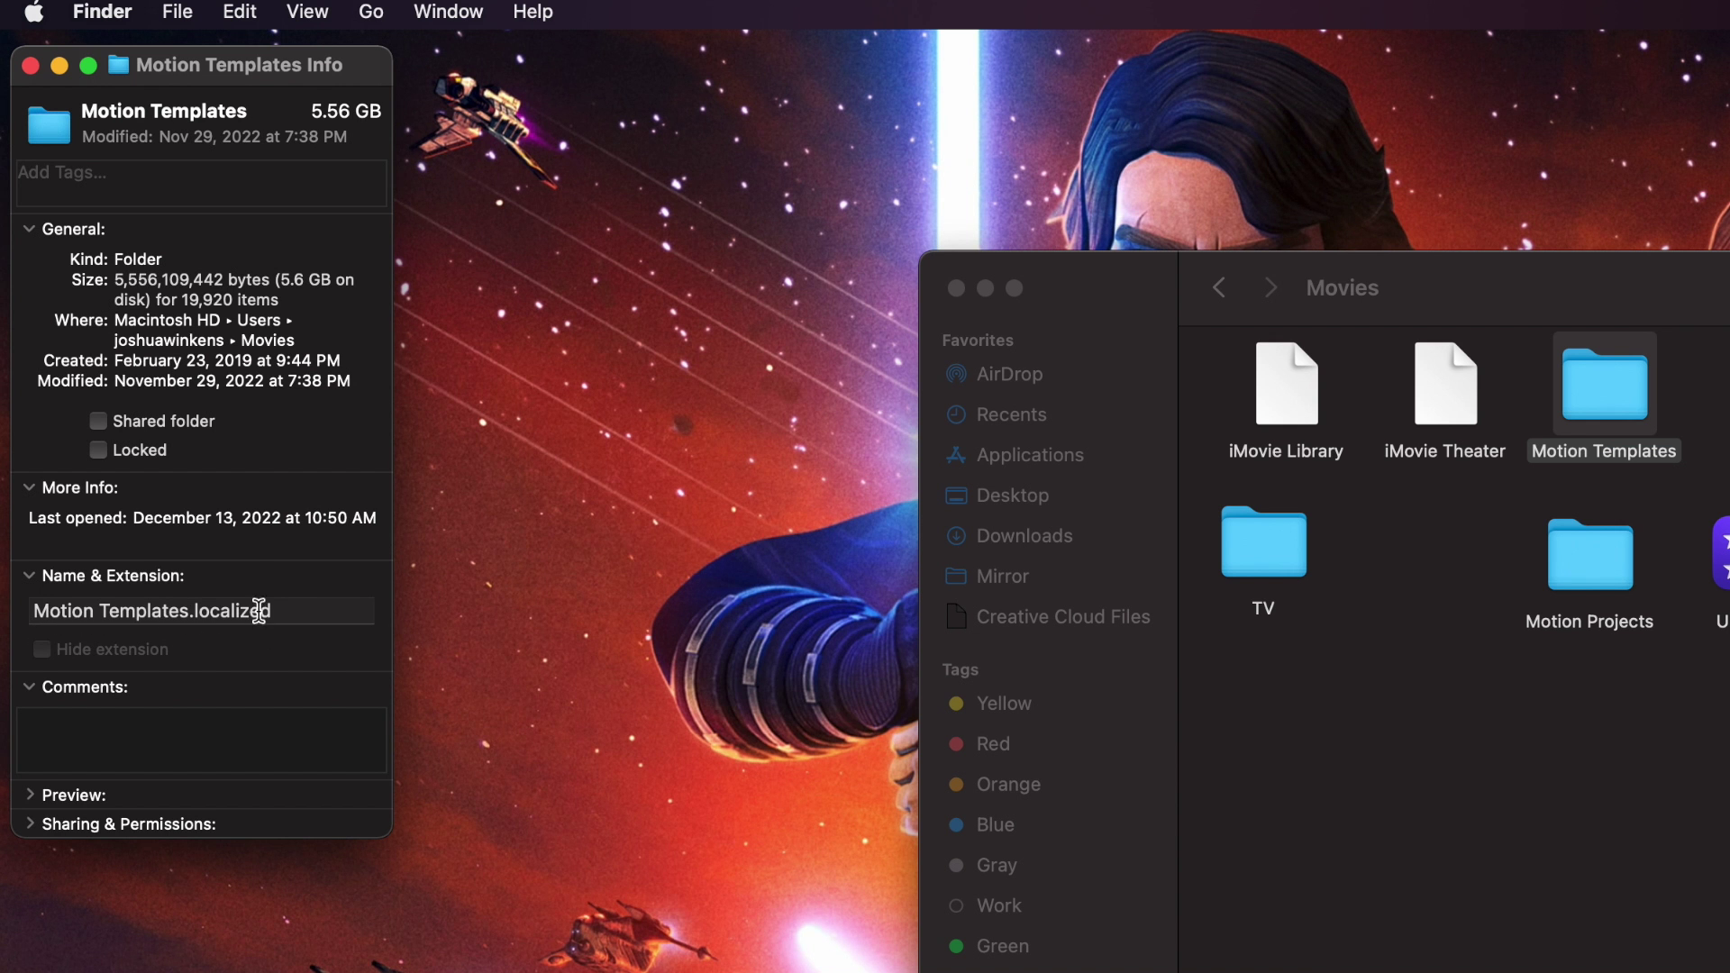
click(30, 65)
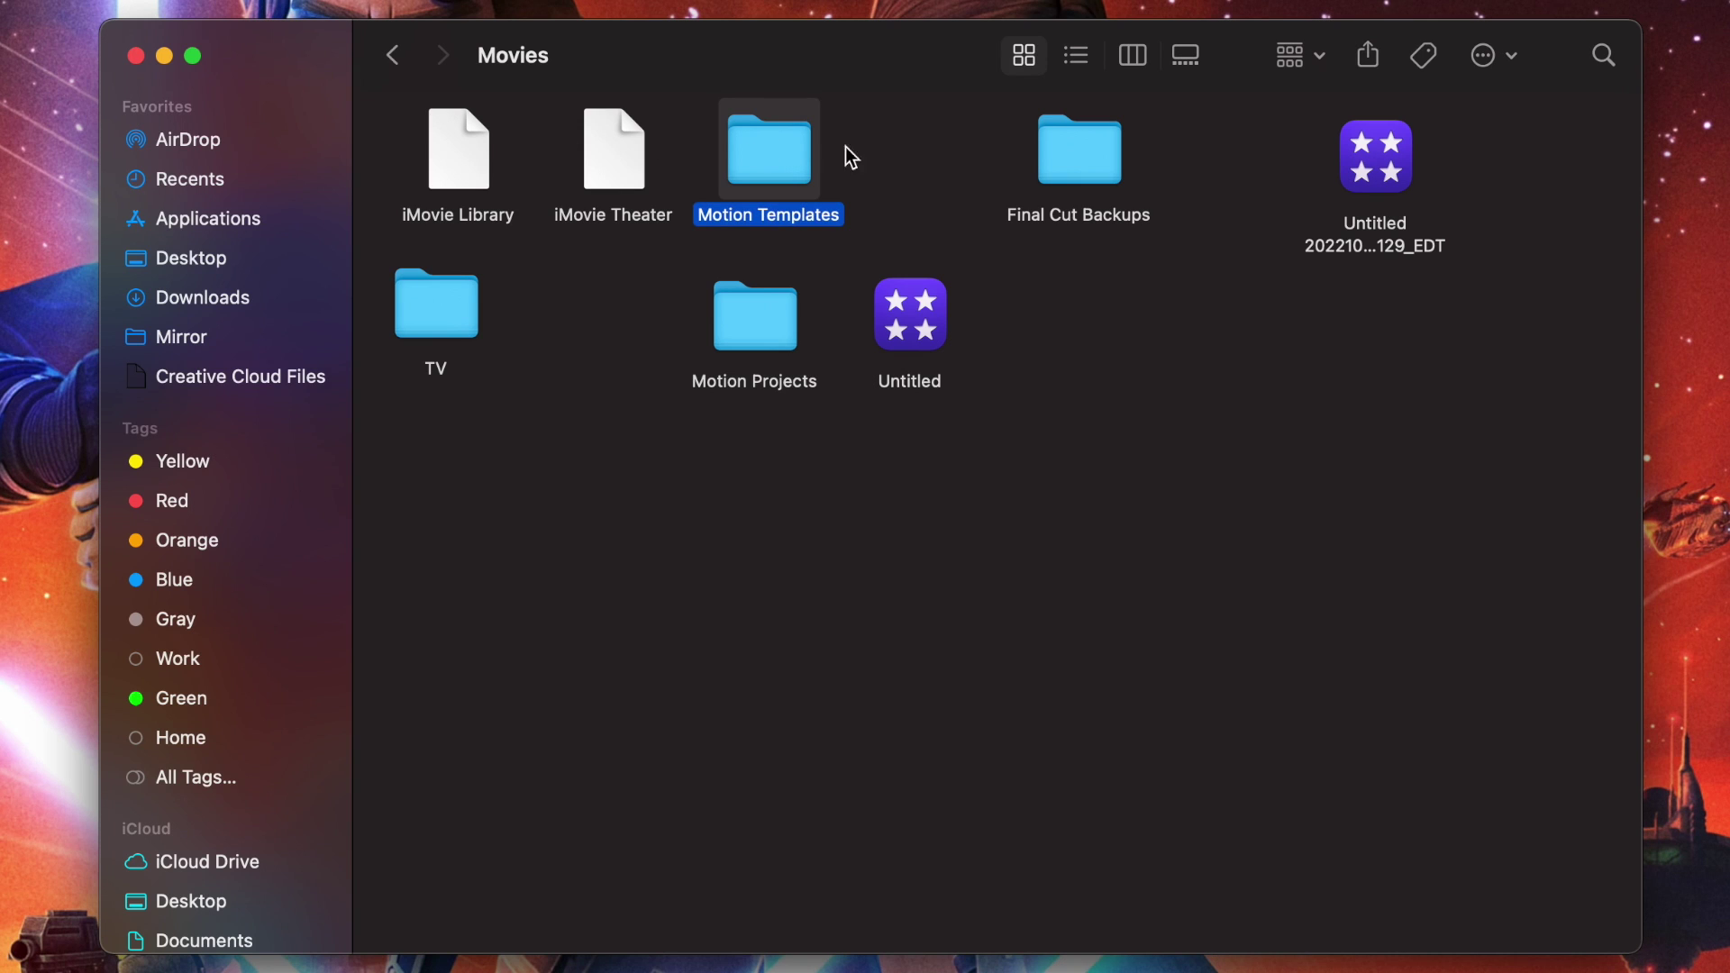
click(849, 158)
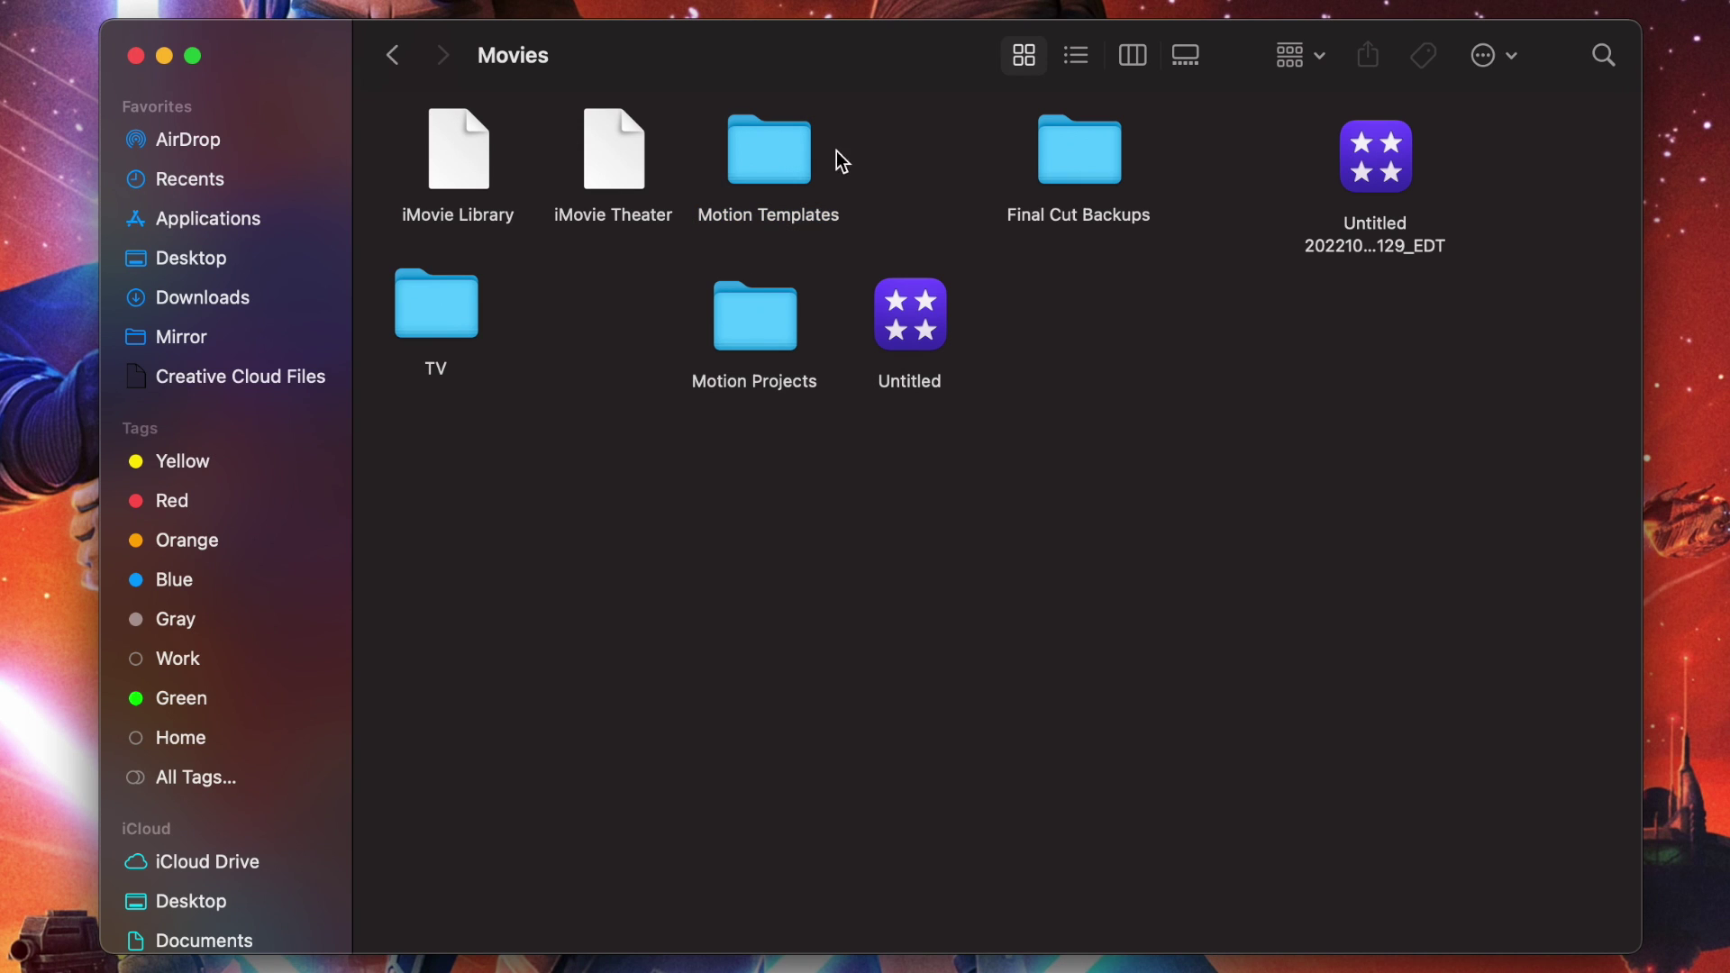
- Open the Motion Templates folder and look inside its Effects folder
double_click(773, 149)
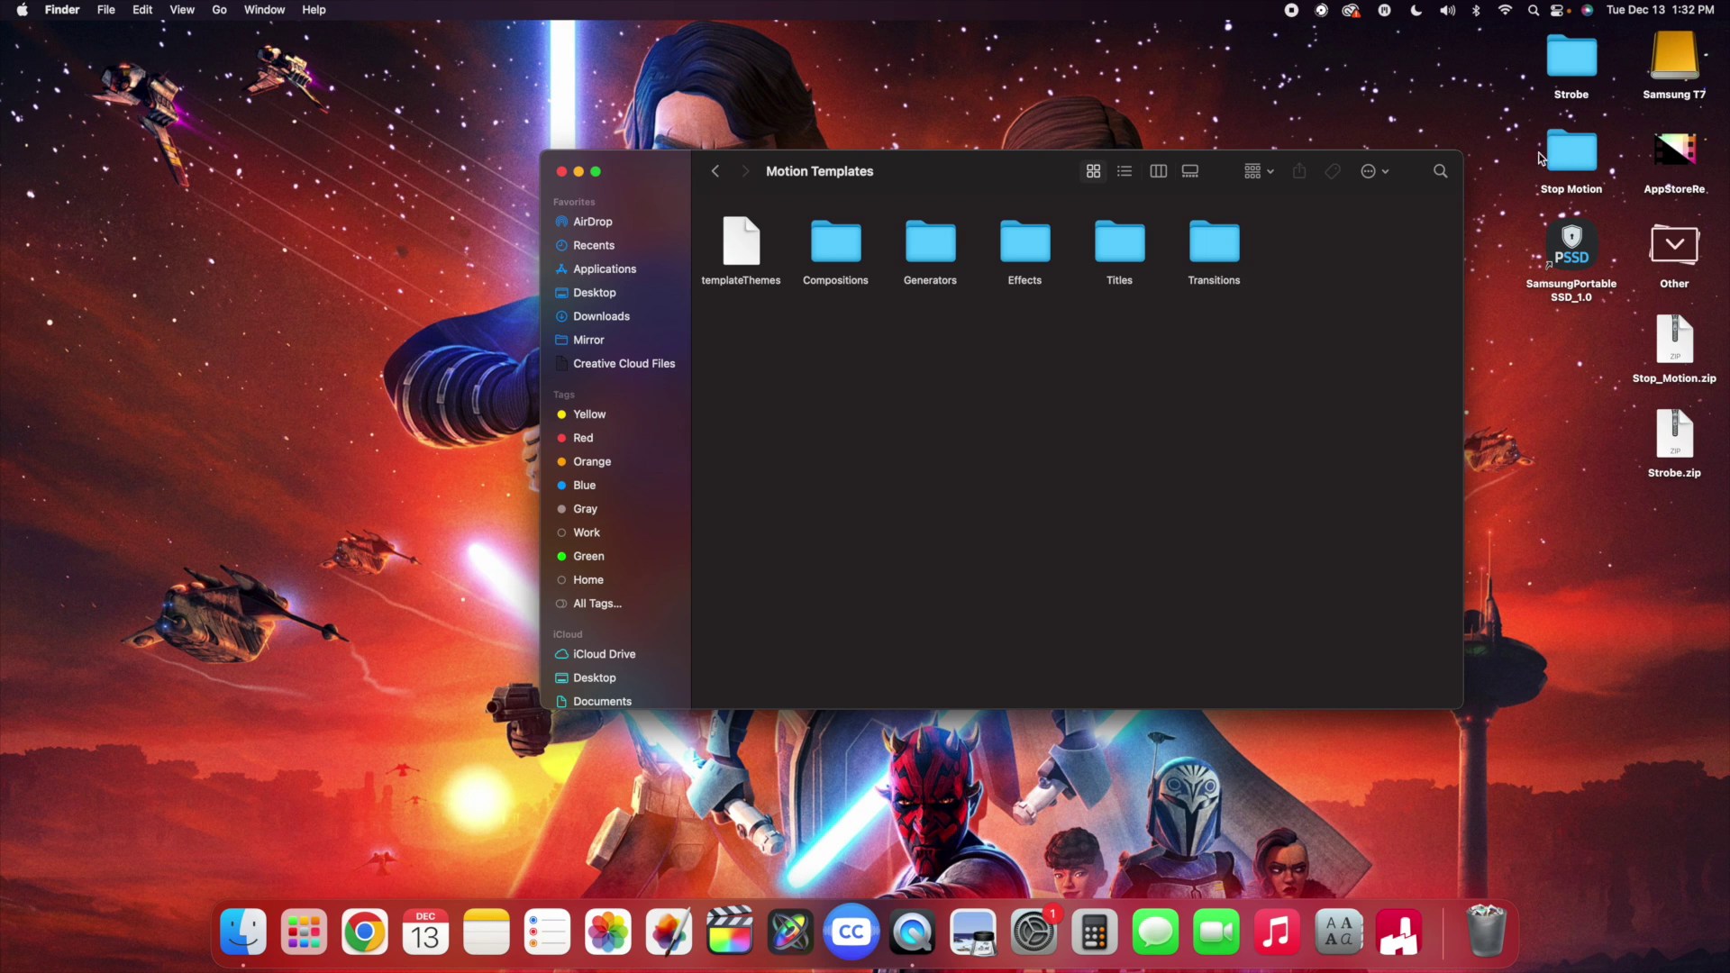
double_click(1031, 238)
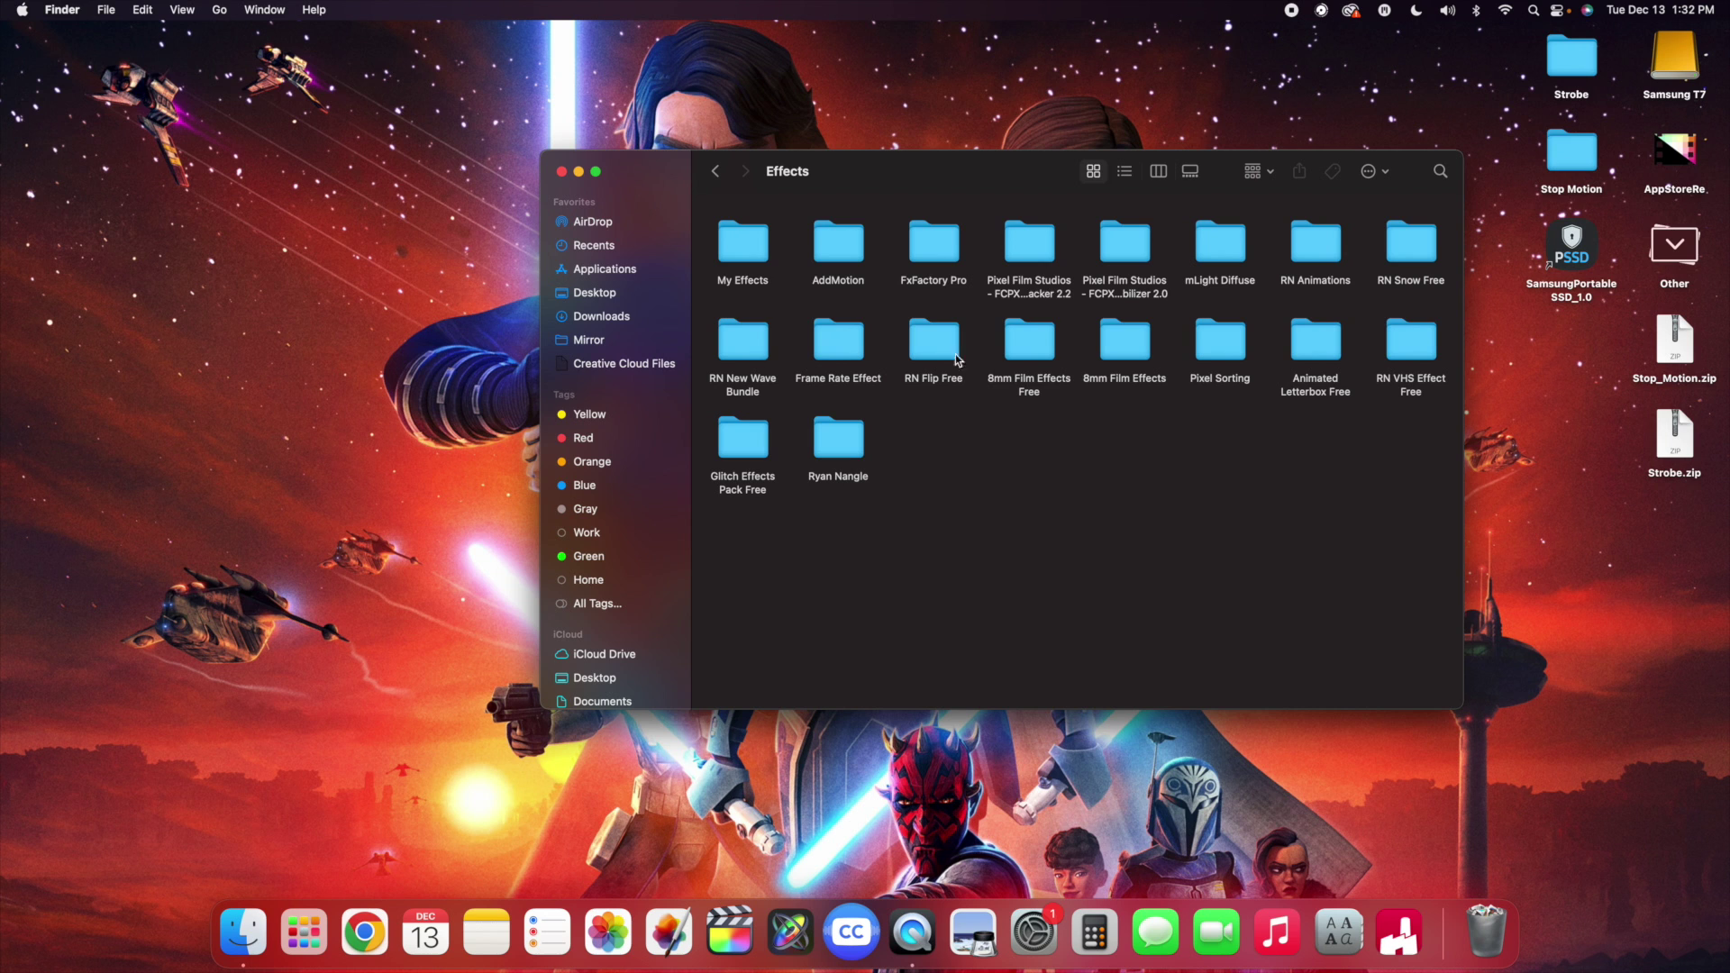
click(716, 174)
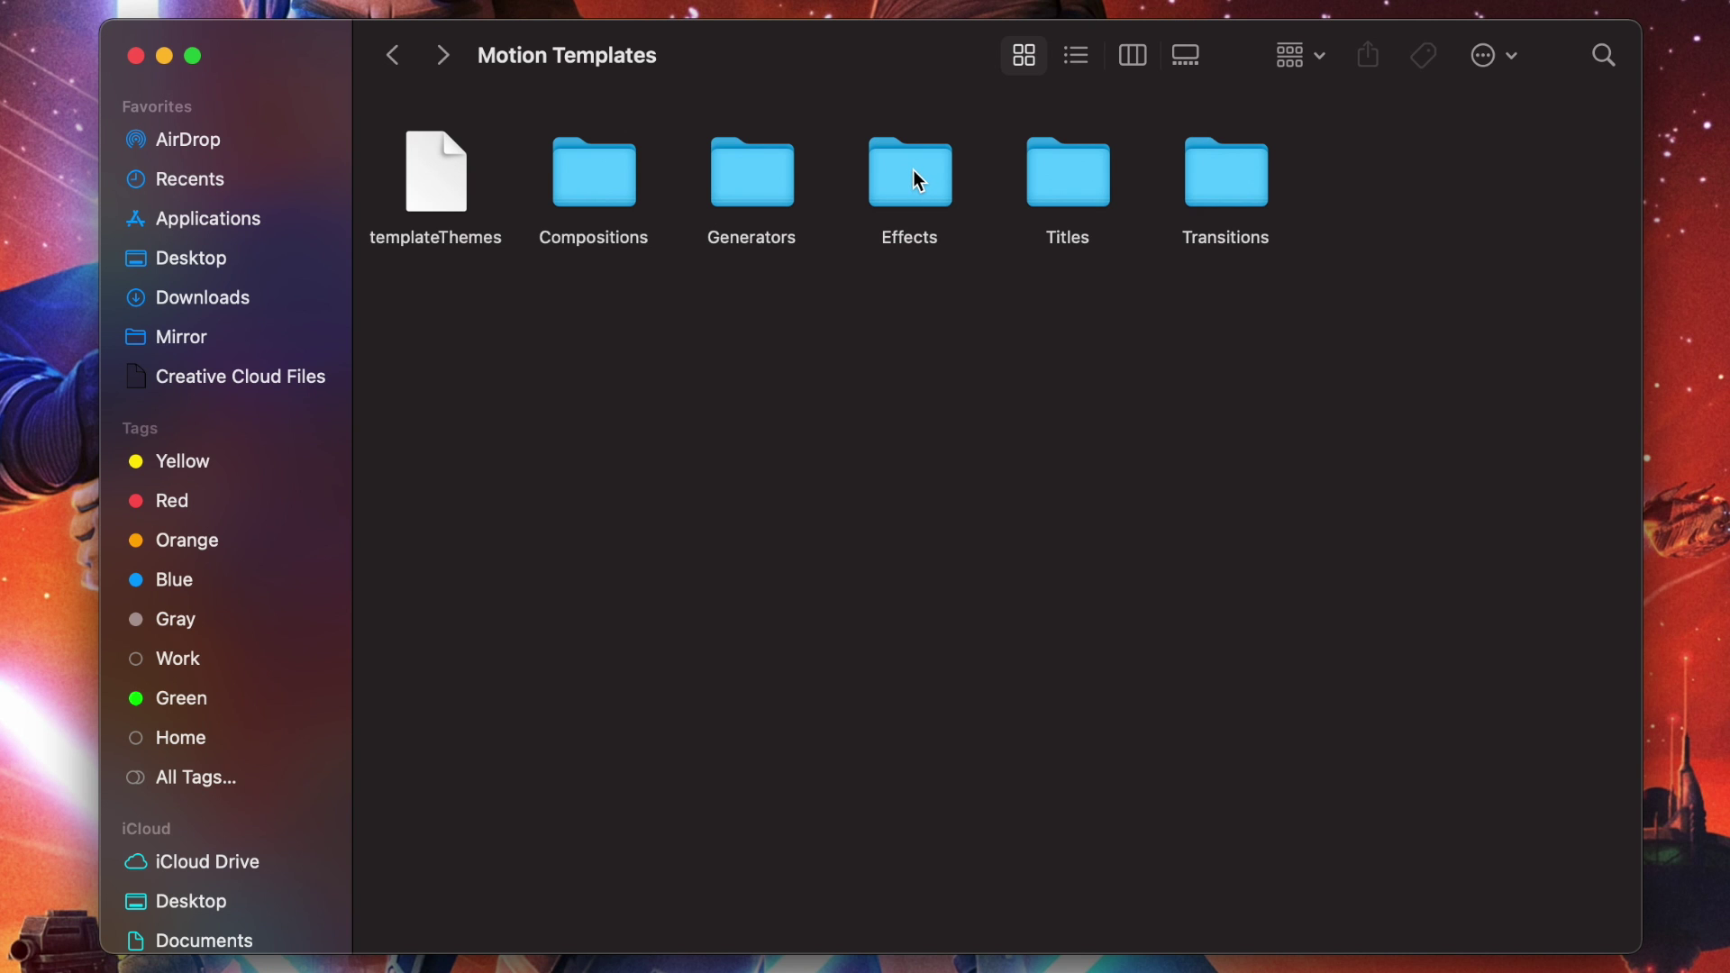
- Check the Effects folder's info, then close the Motion Templates window
click(912, 169)
right_click(911, 169)
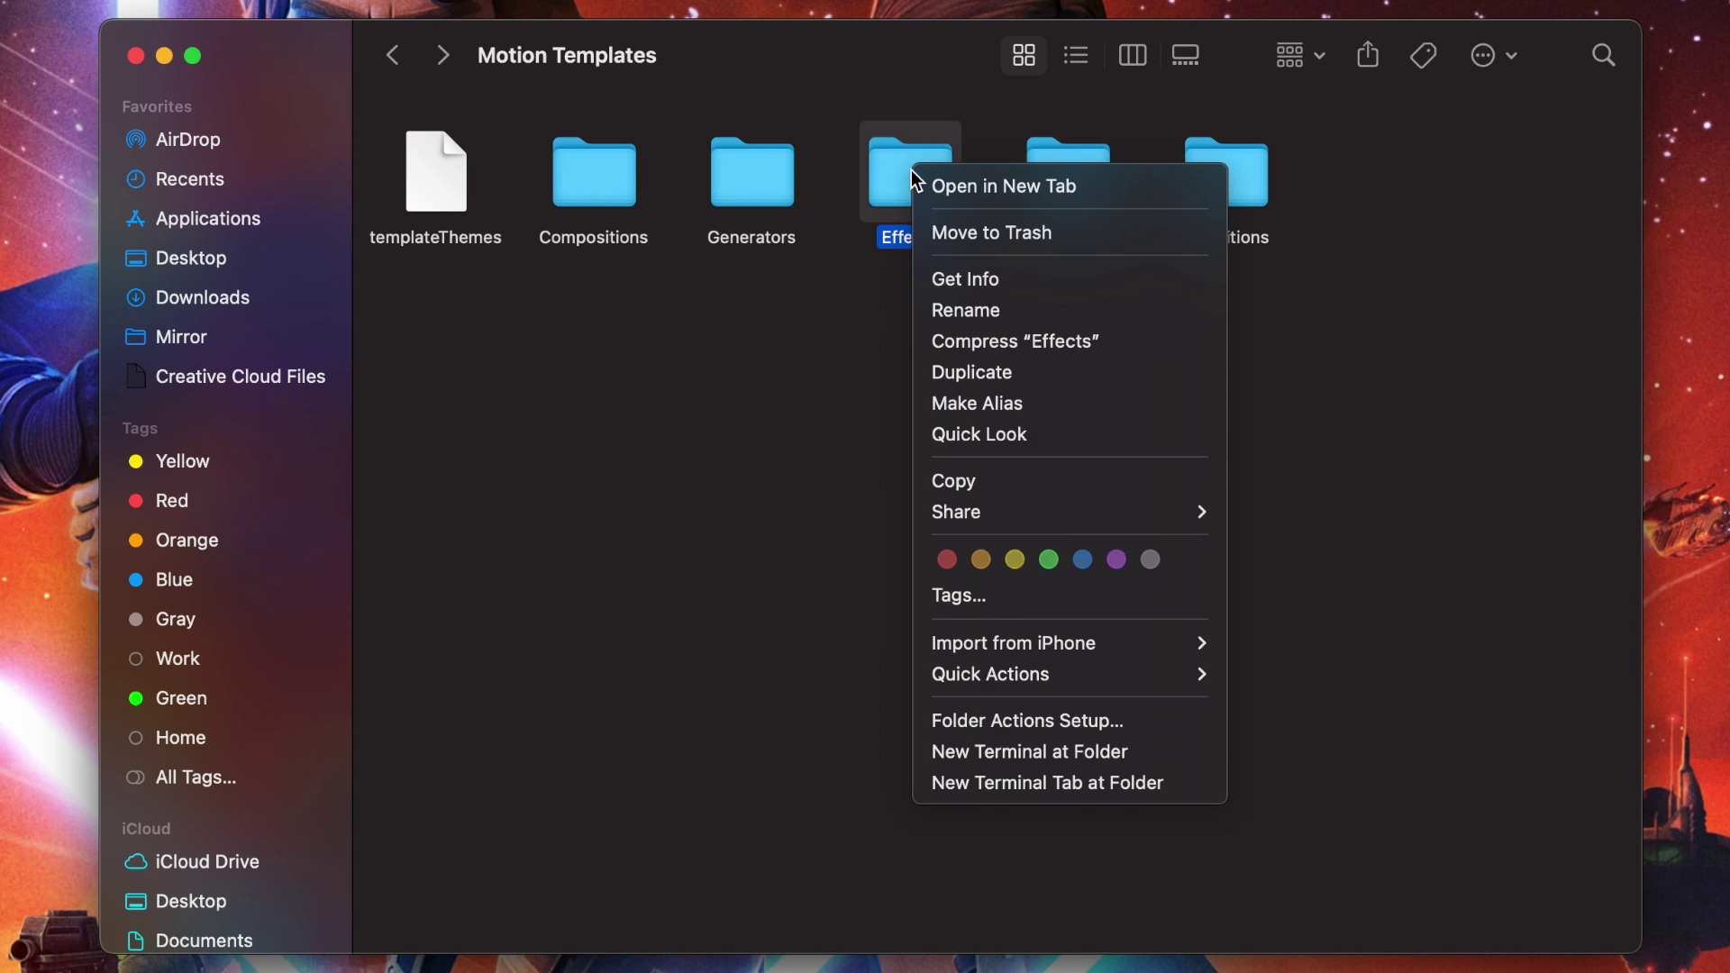
click(952, 275)
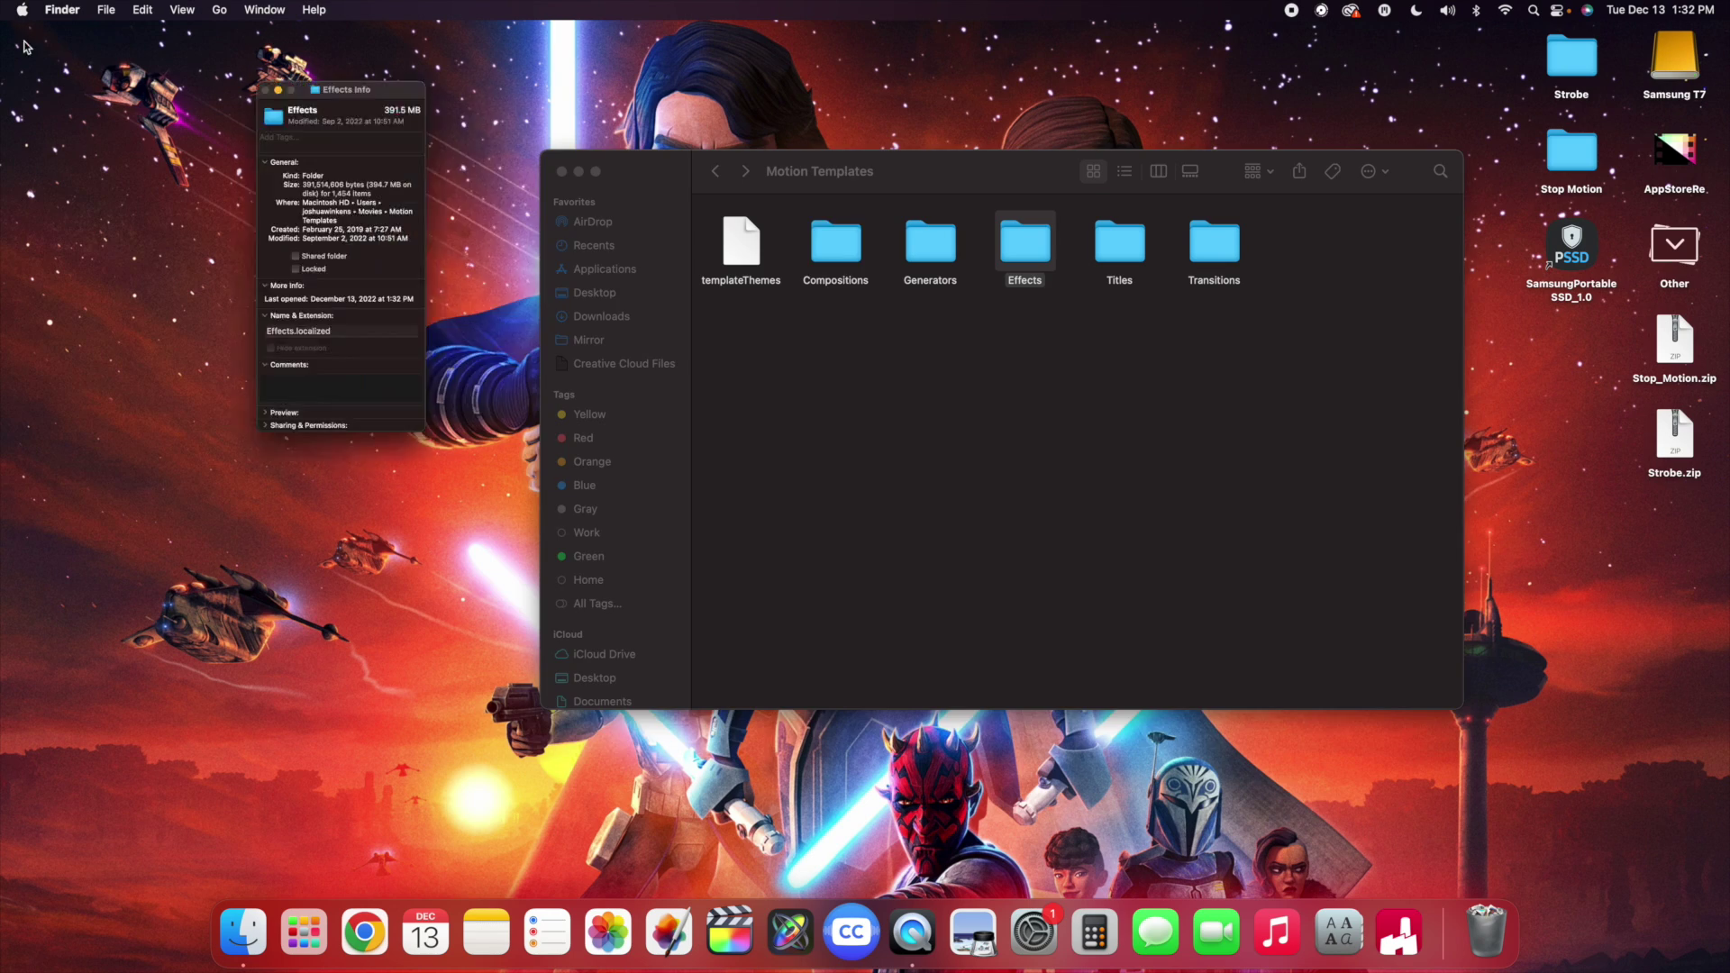
click(30, 65)
click(869, 327)
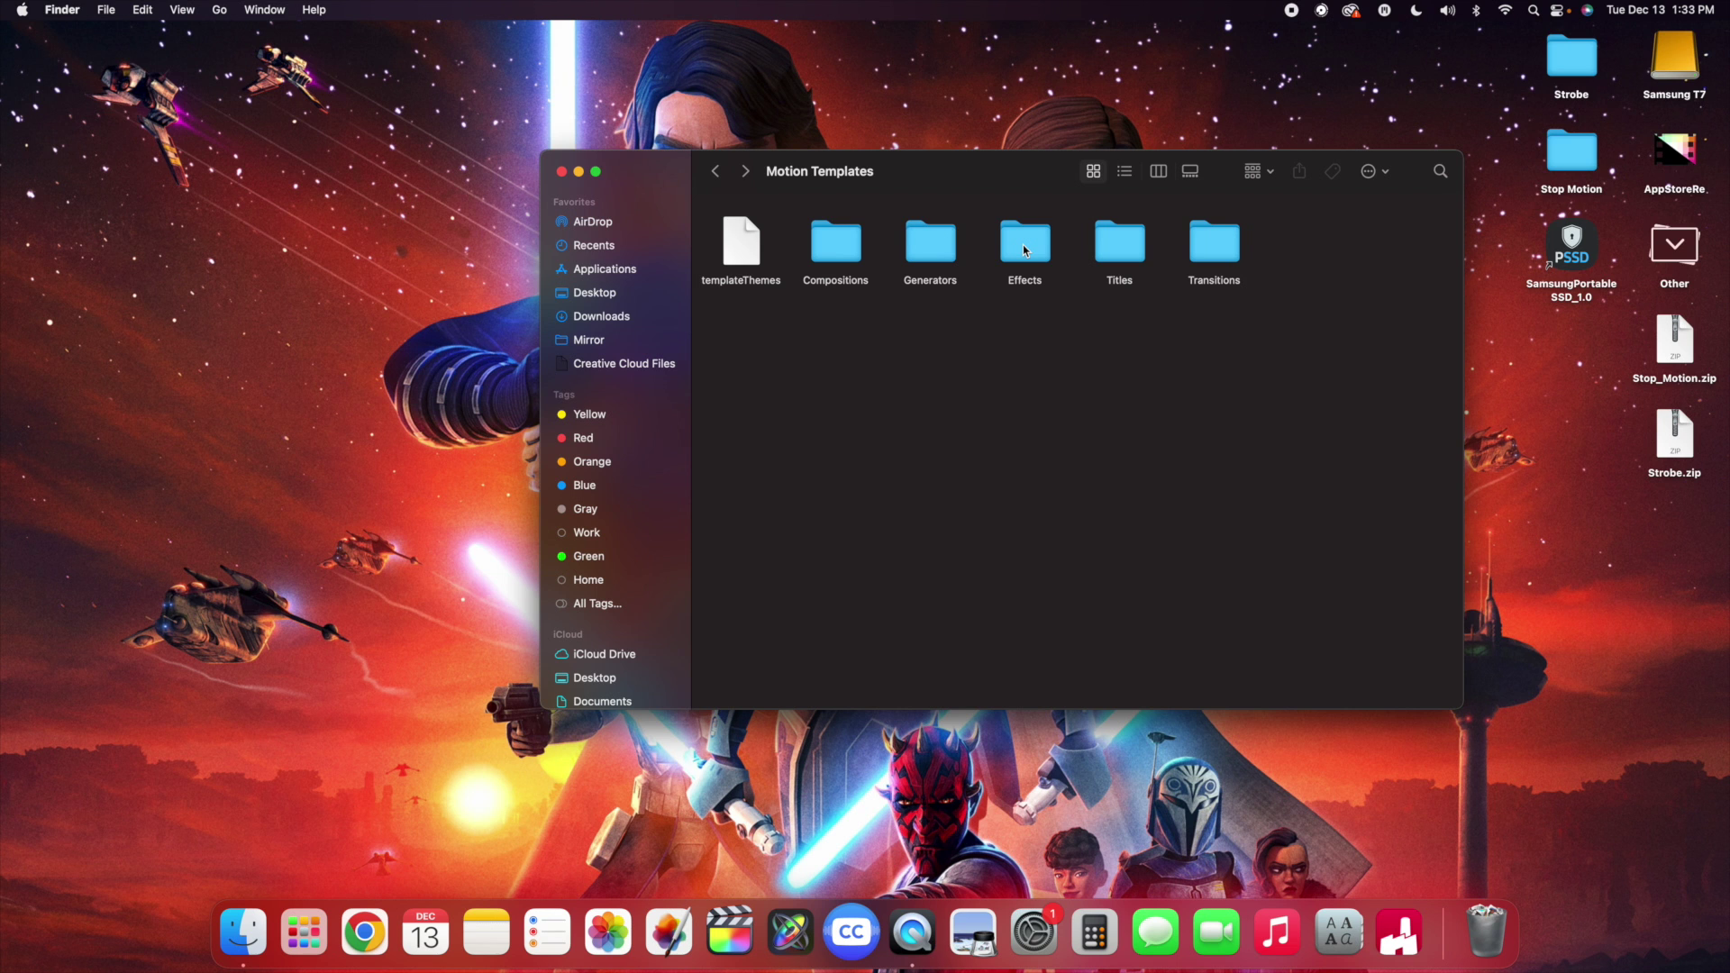
click(561, 172)
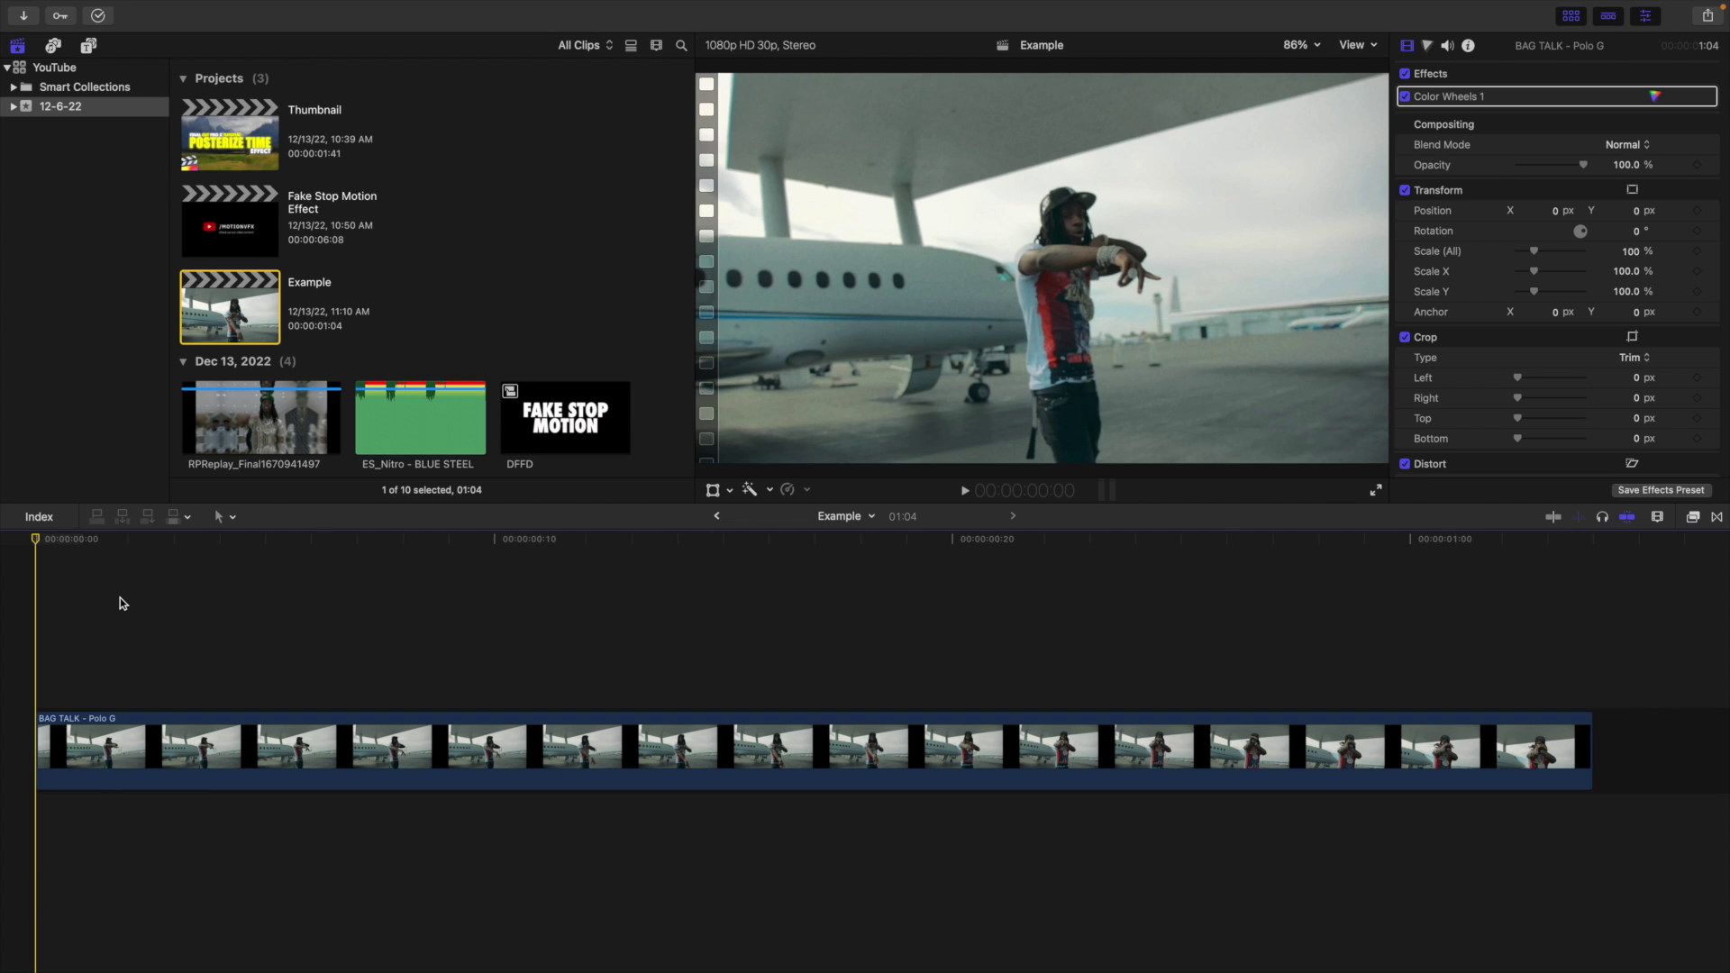
- Play the Example project's BAG TALK clip from the beginning, restarting it twice
key(space)
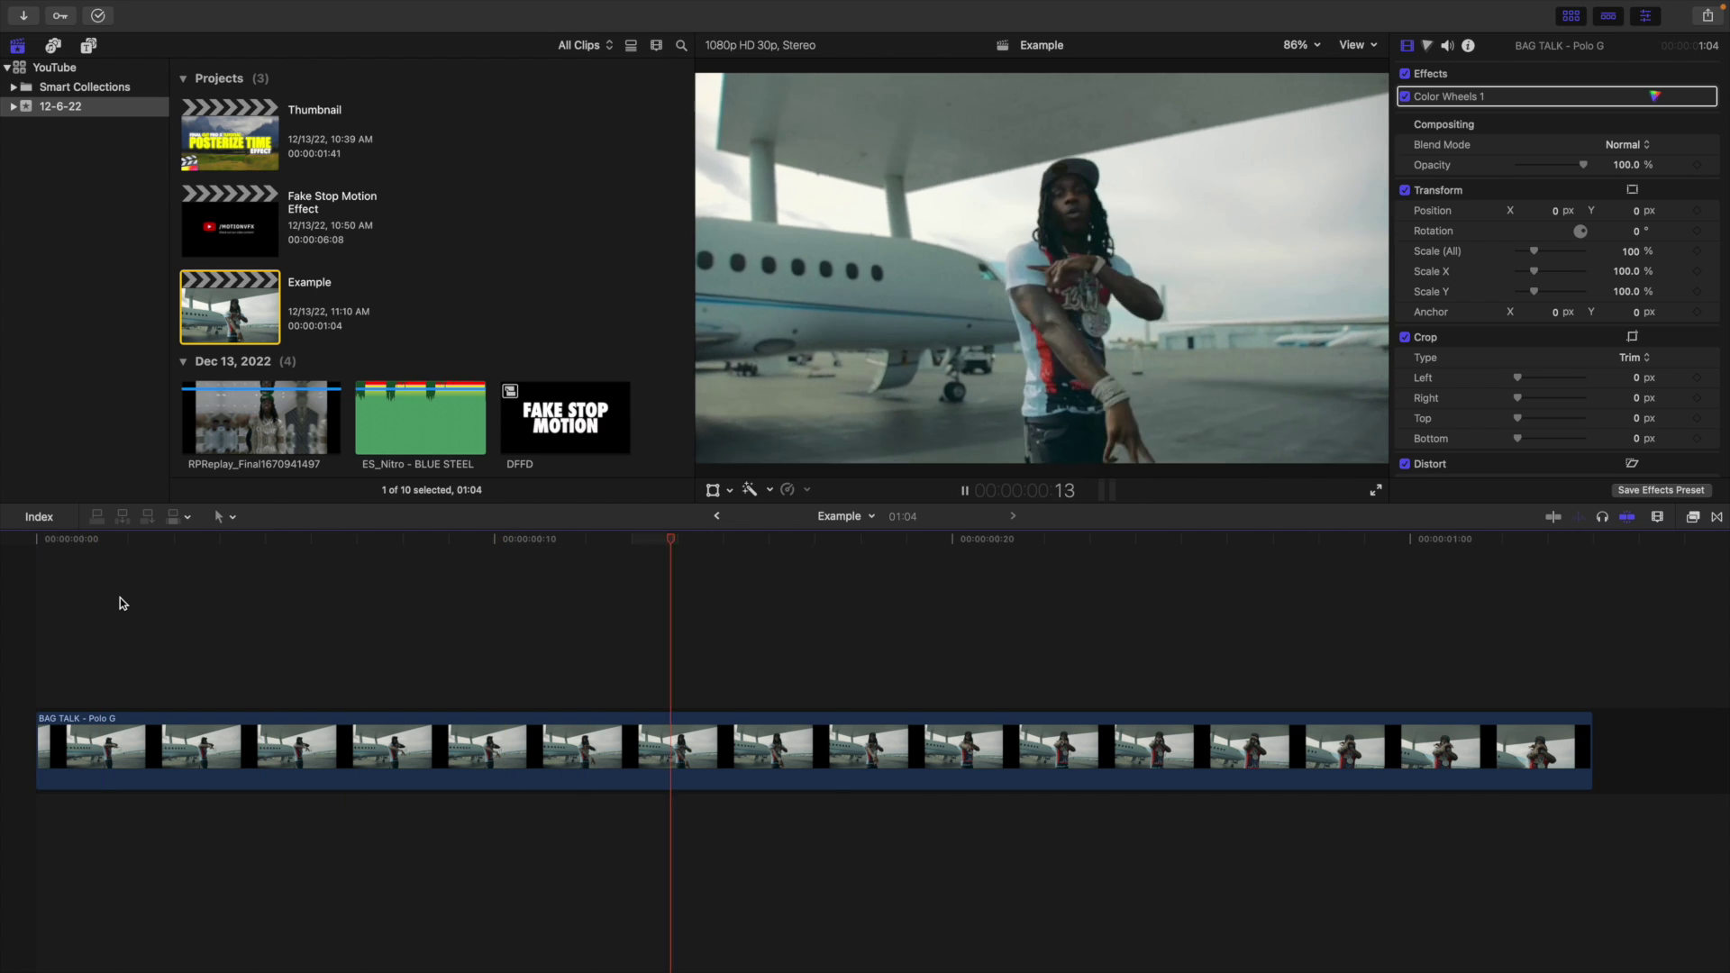
key(Home)
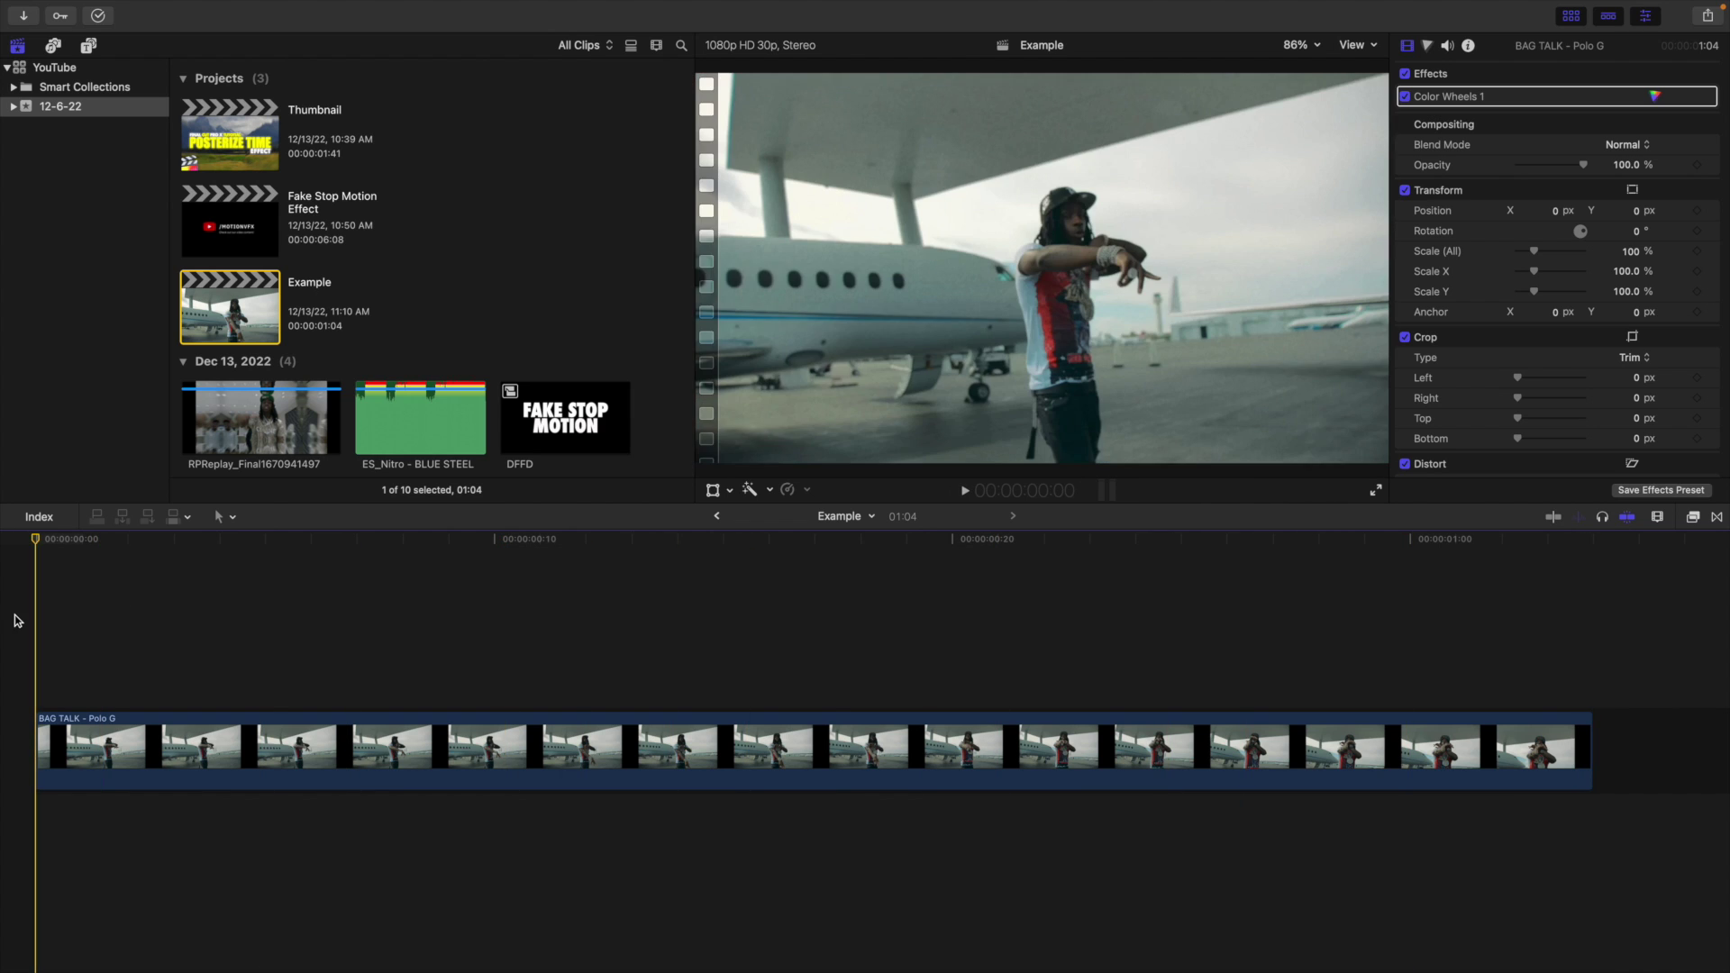
key(space)
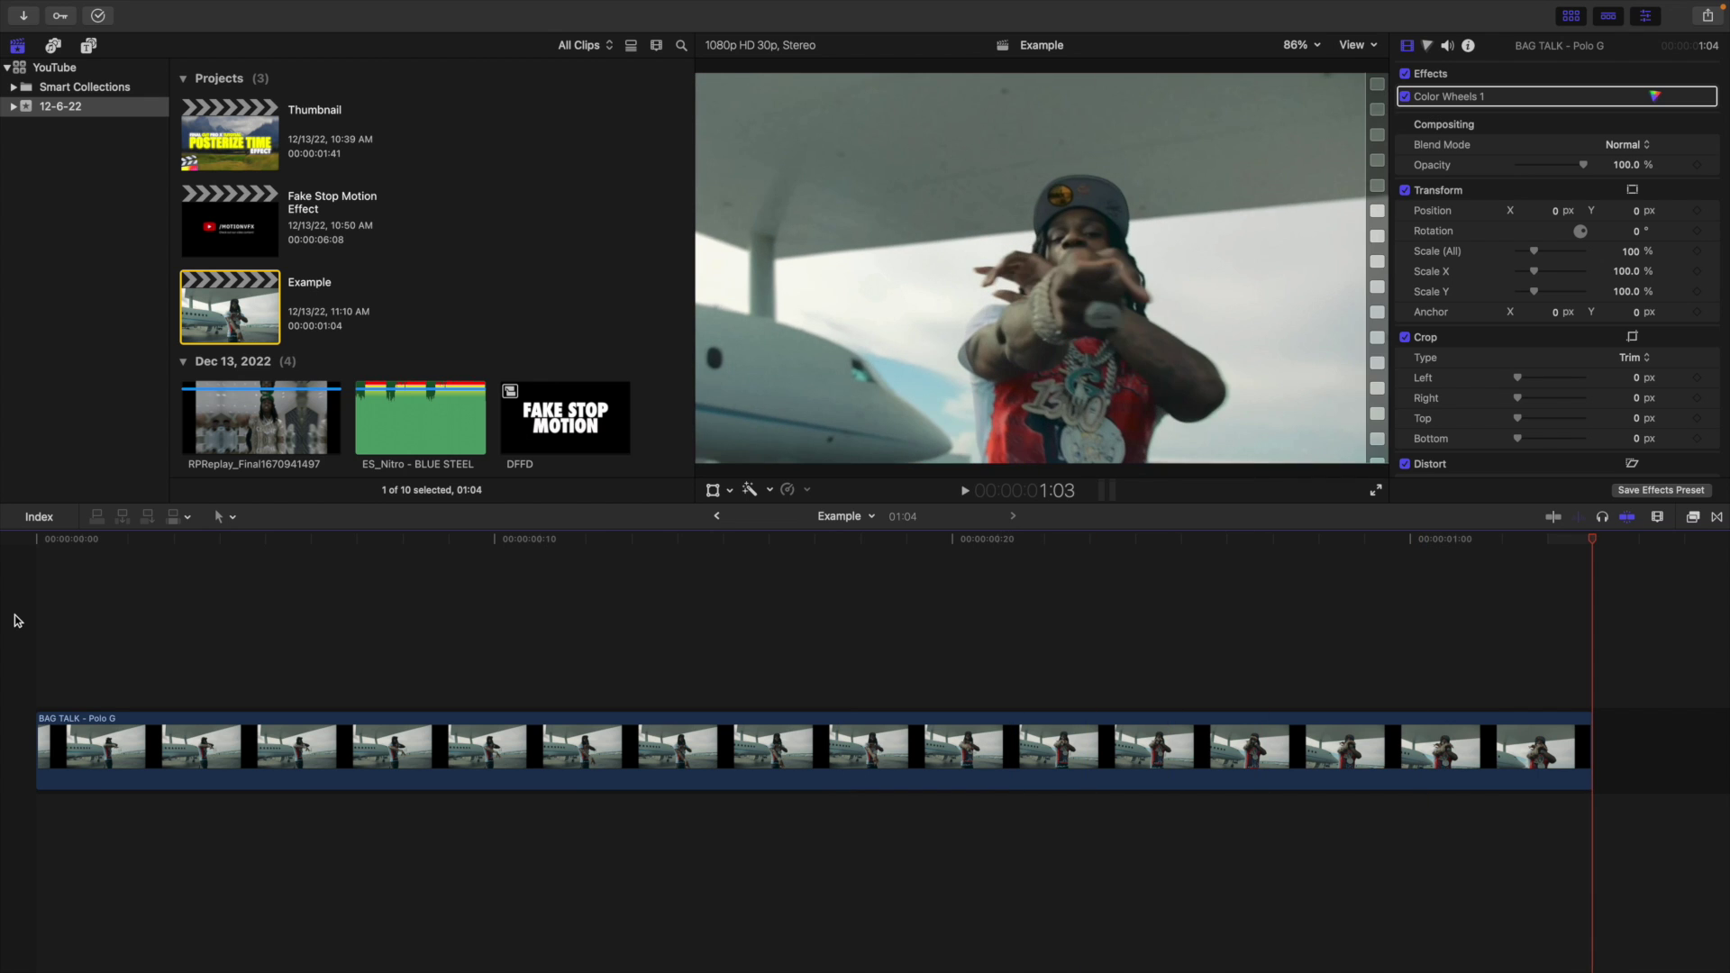
key(Home)
key(space)
key(space)
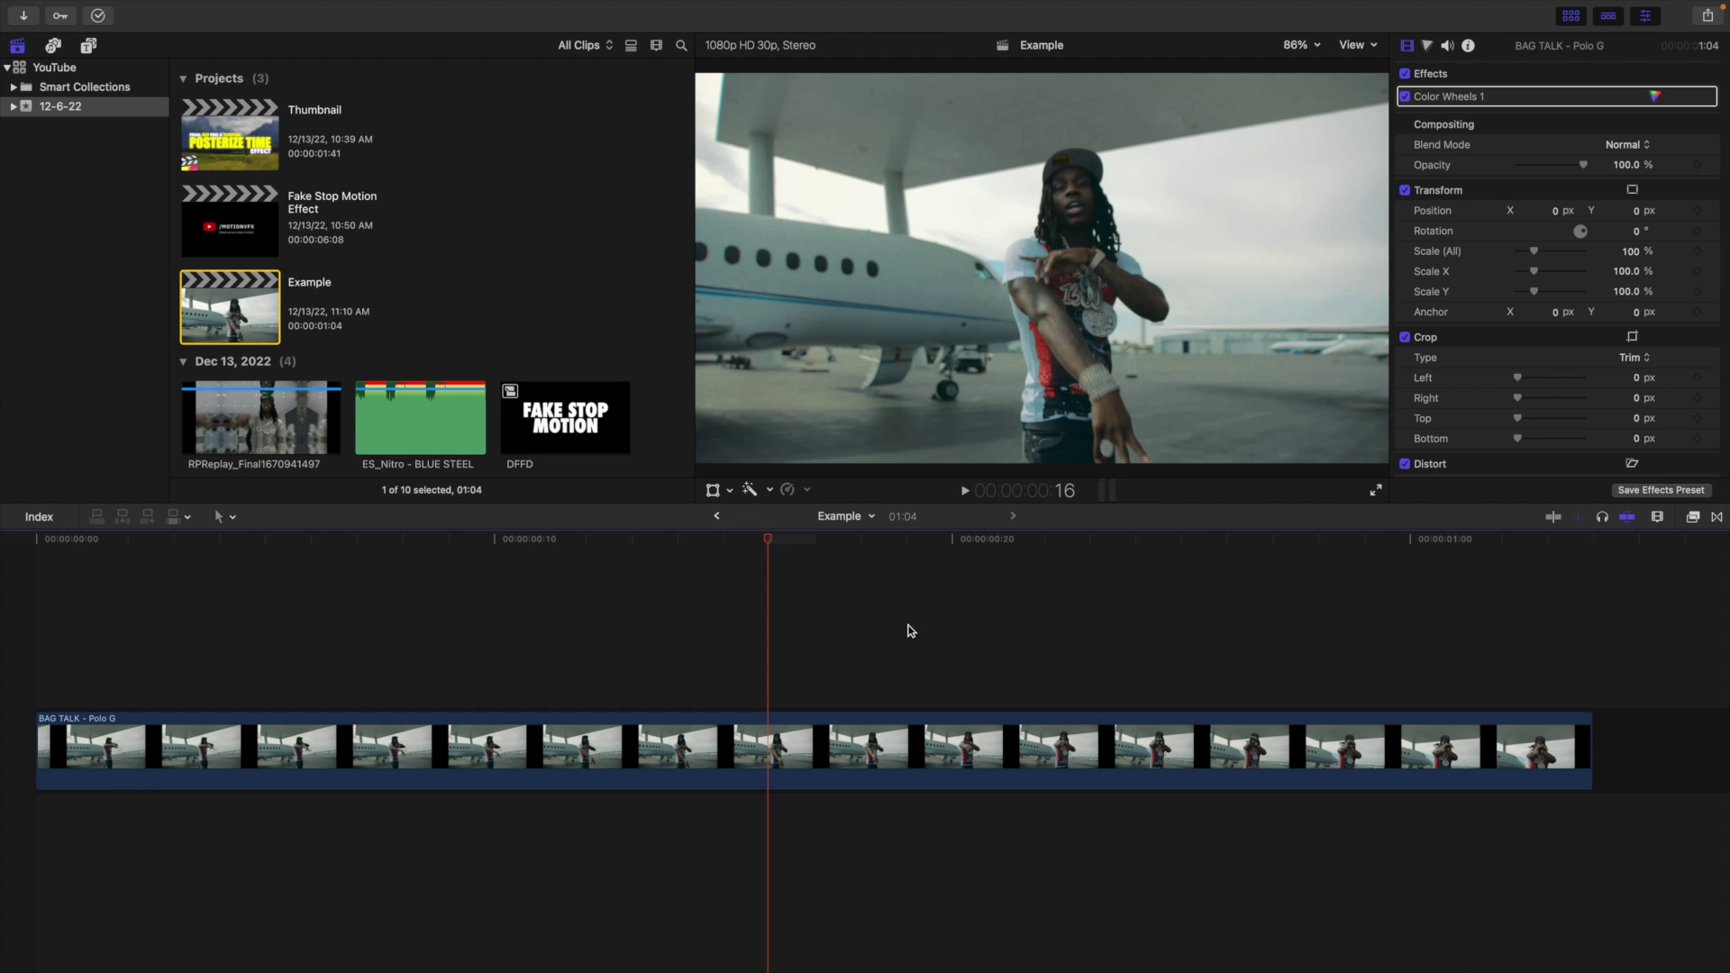
- Search the Effects browser for 'stop' and drag Stop Motion onto the BAG TALK clip
click(1694, 517)
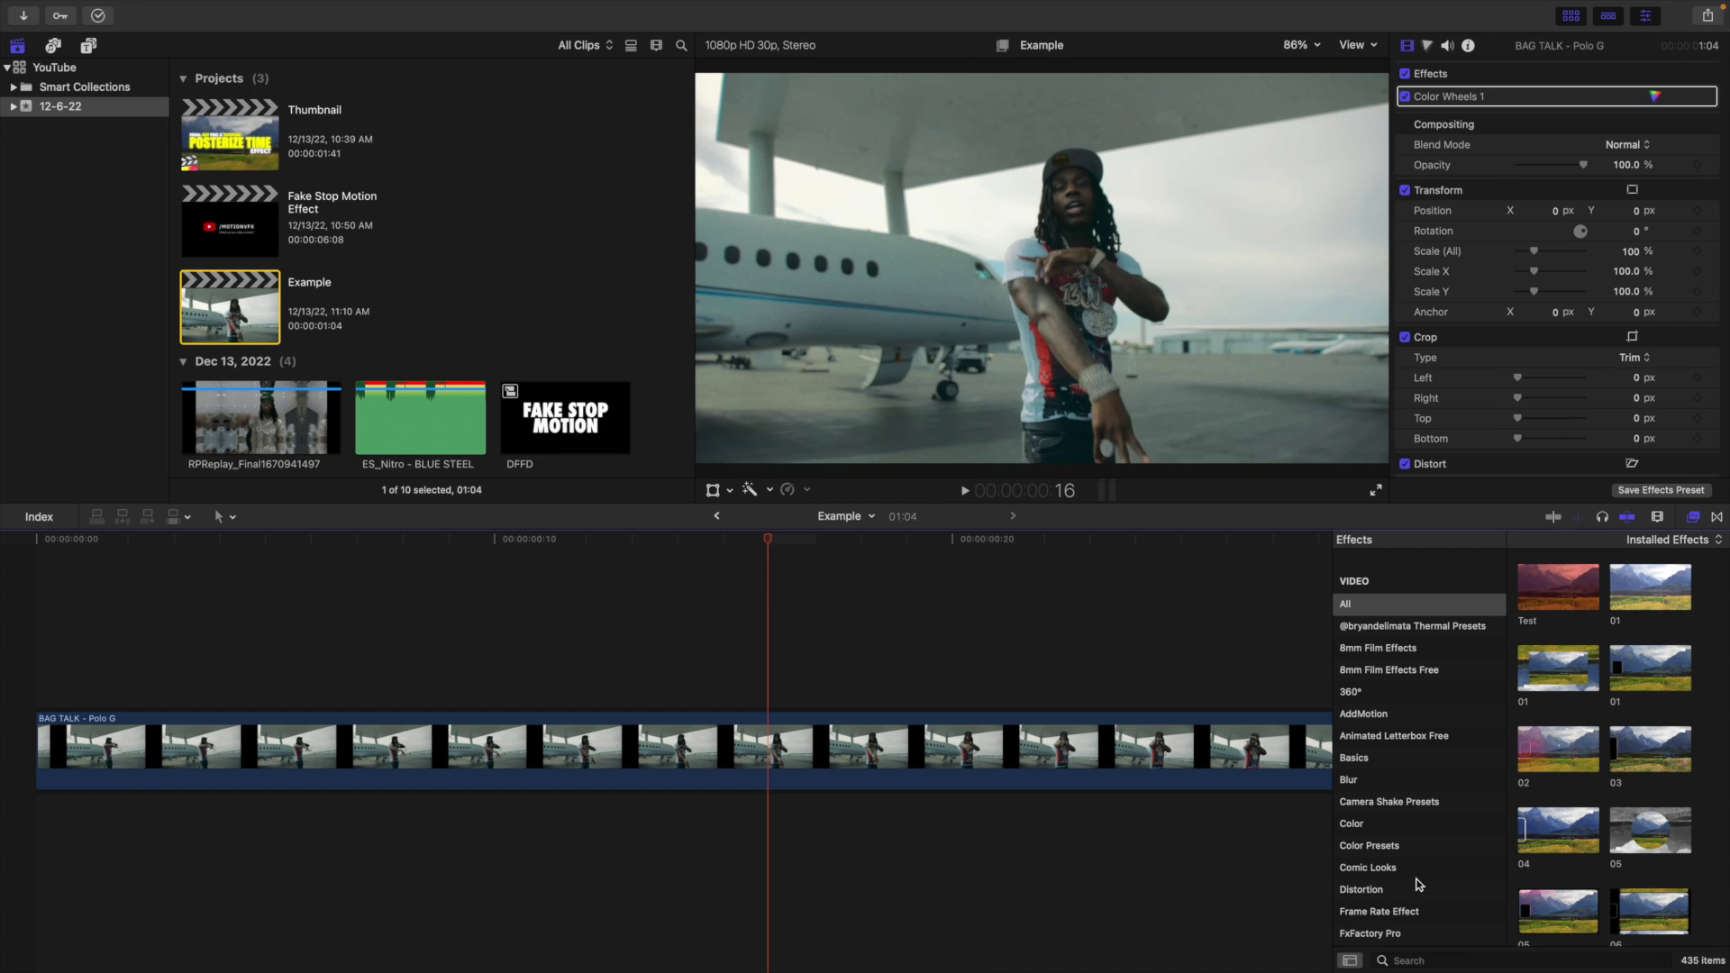
click(1426, 957)
text(stop)
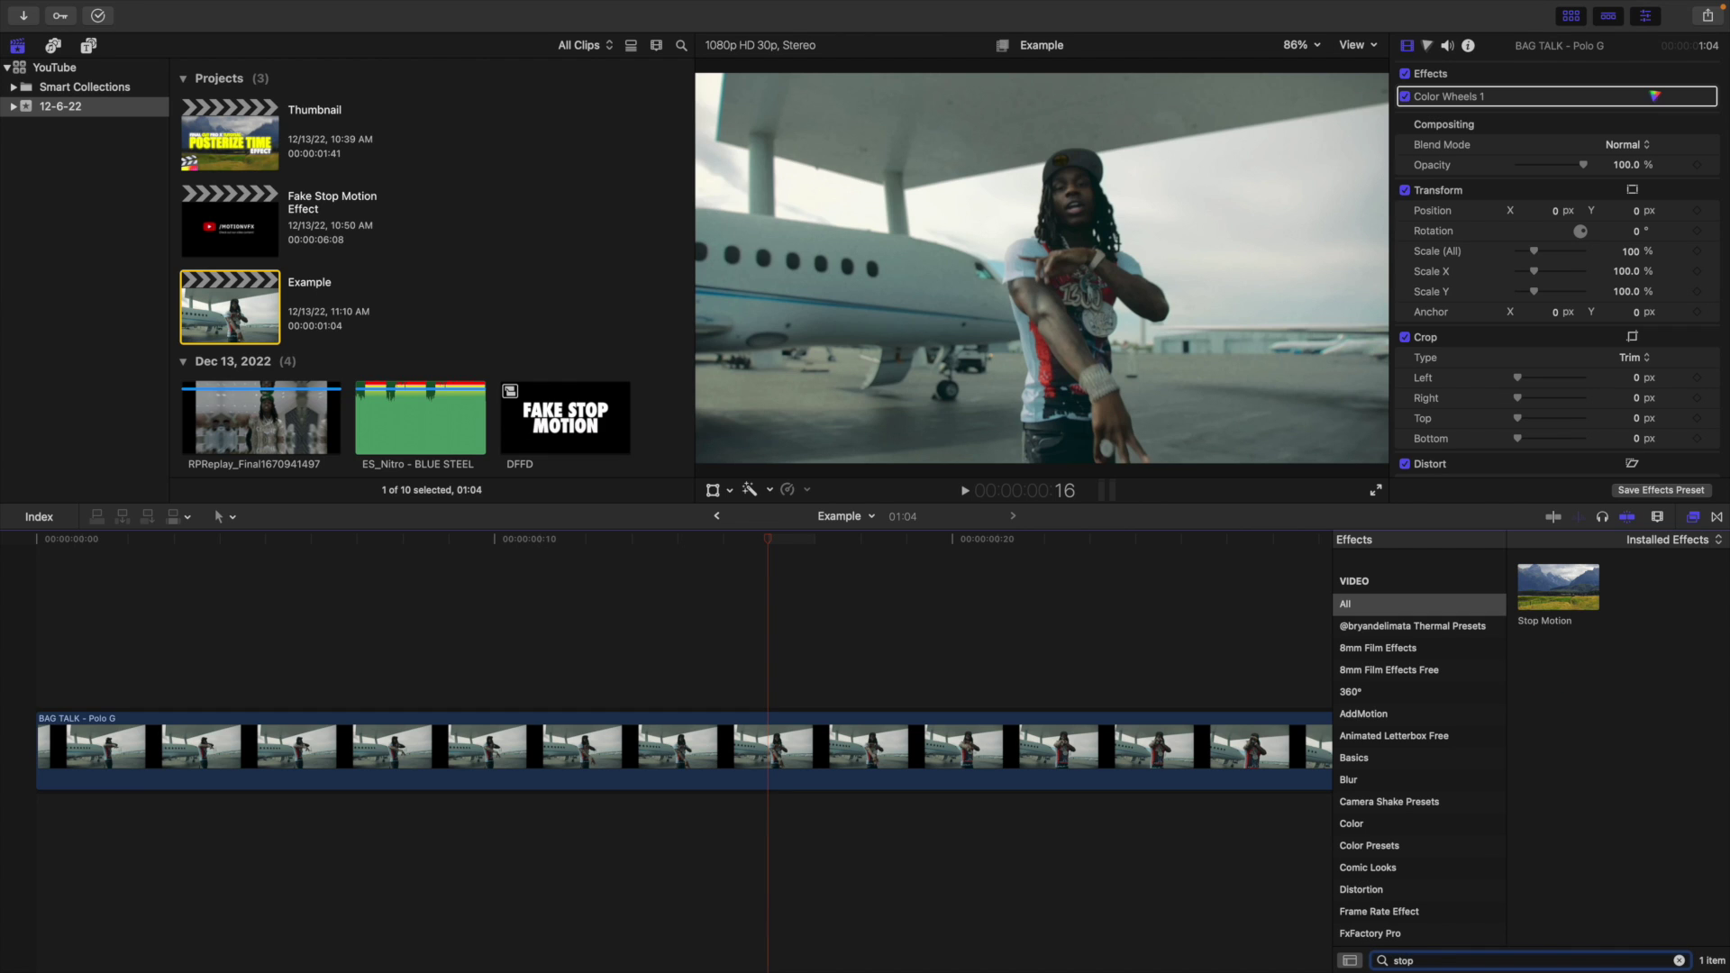
drag(1542, 602, 858, 741)
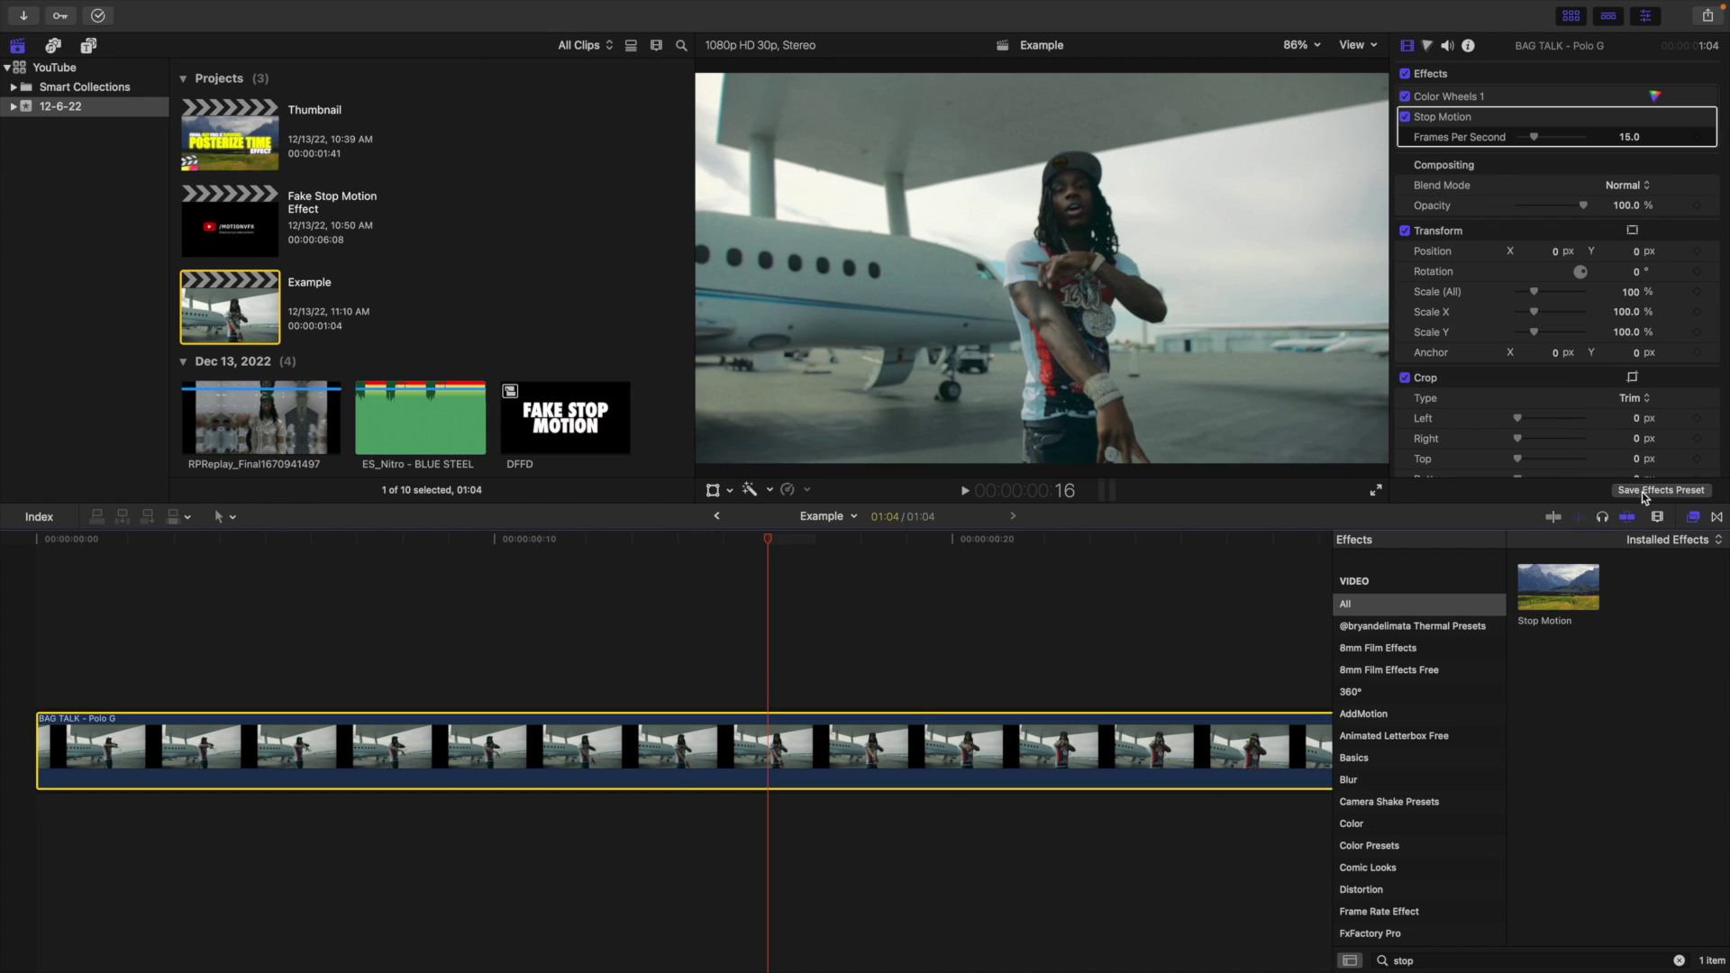
- Change the Stop Motion effect's Frames Per Second from 15.0 to 3.0 in the Inspector
click(1693, 516)
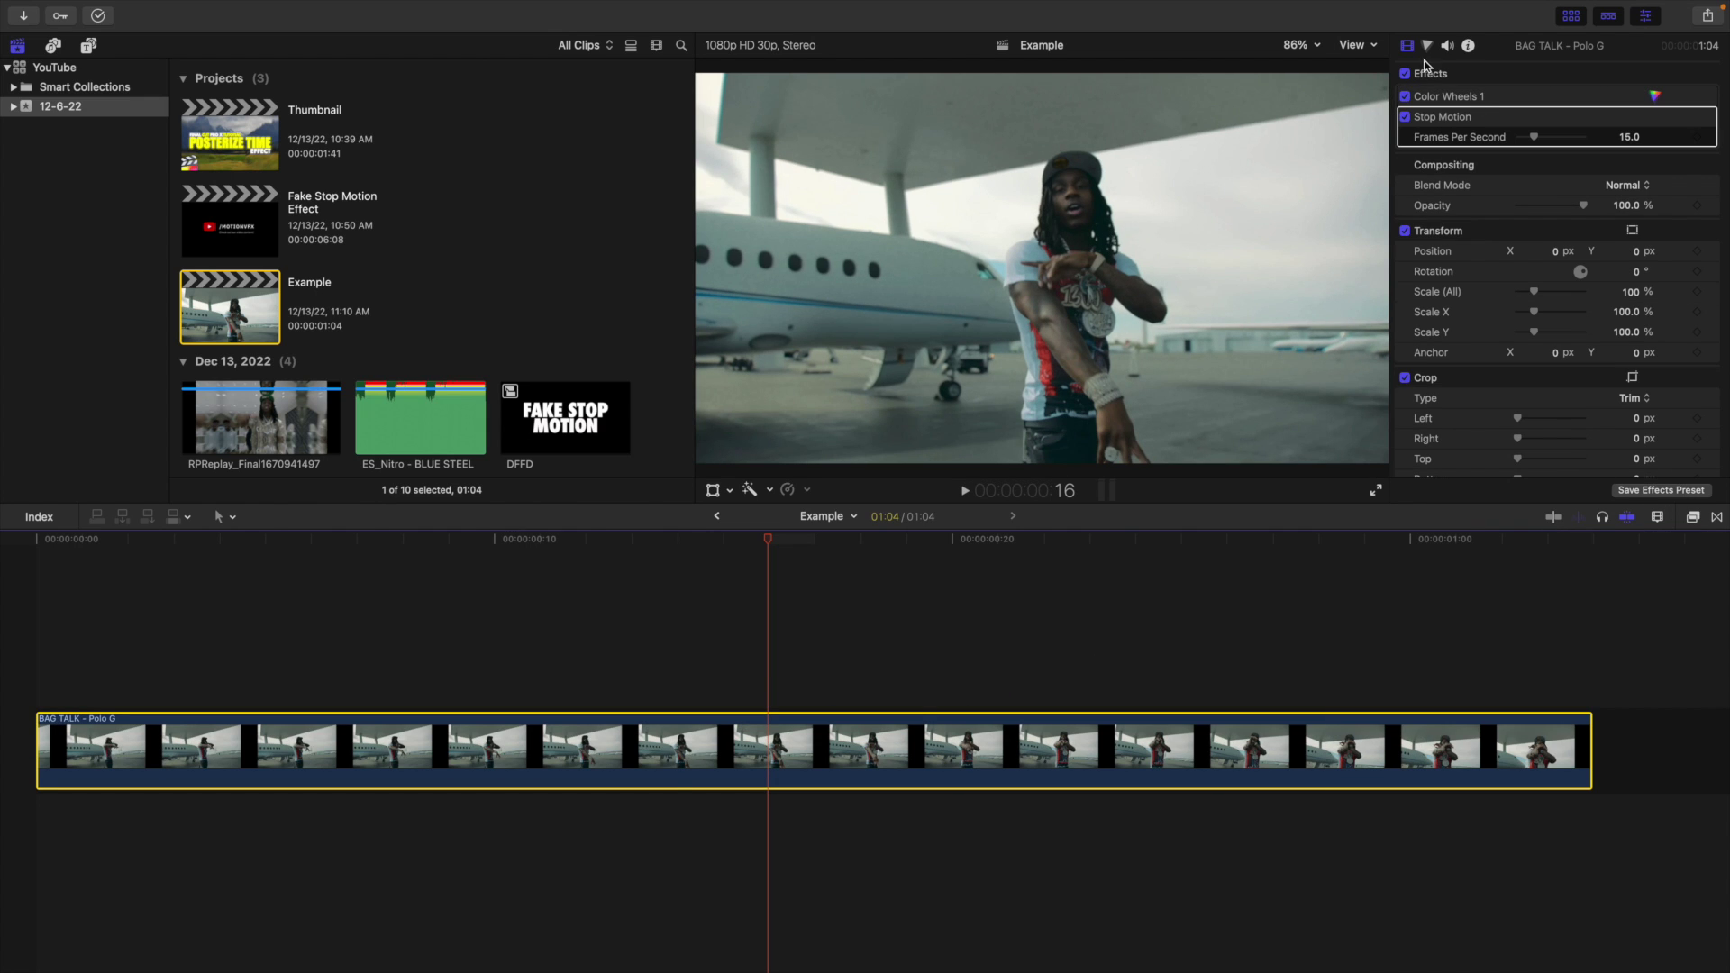
click(1627, 137)
text(3)
key(Return)
click(791, 755)
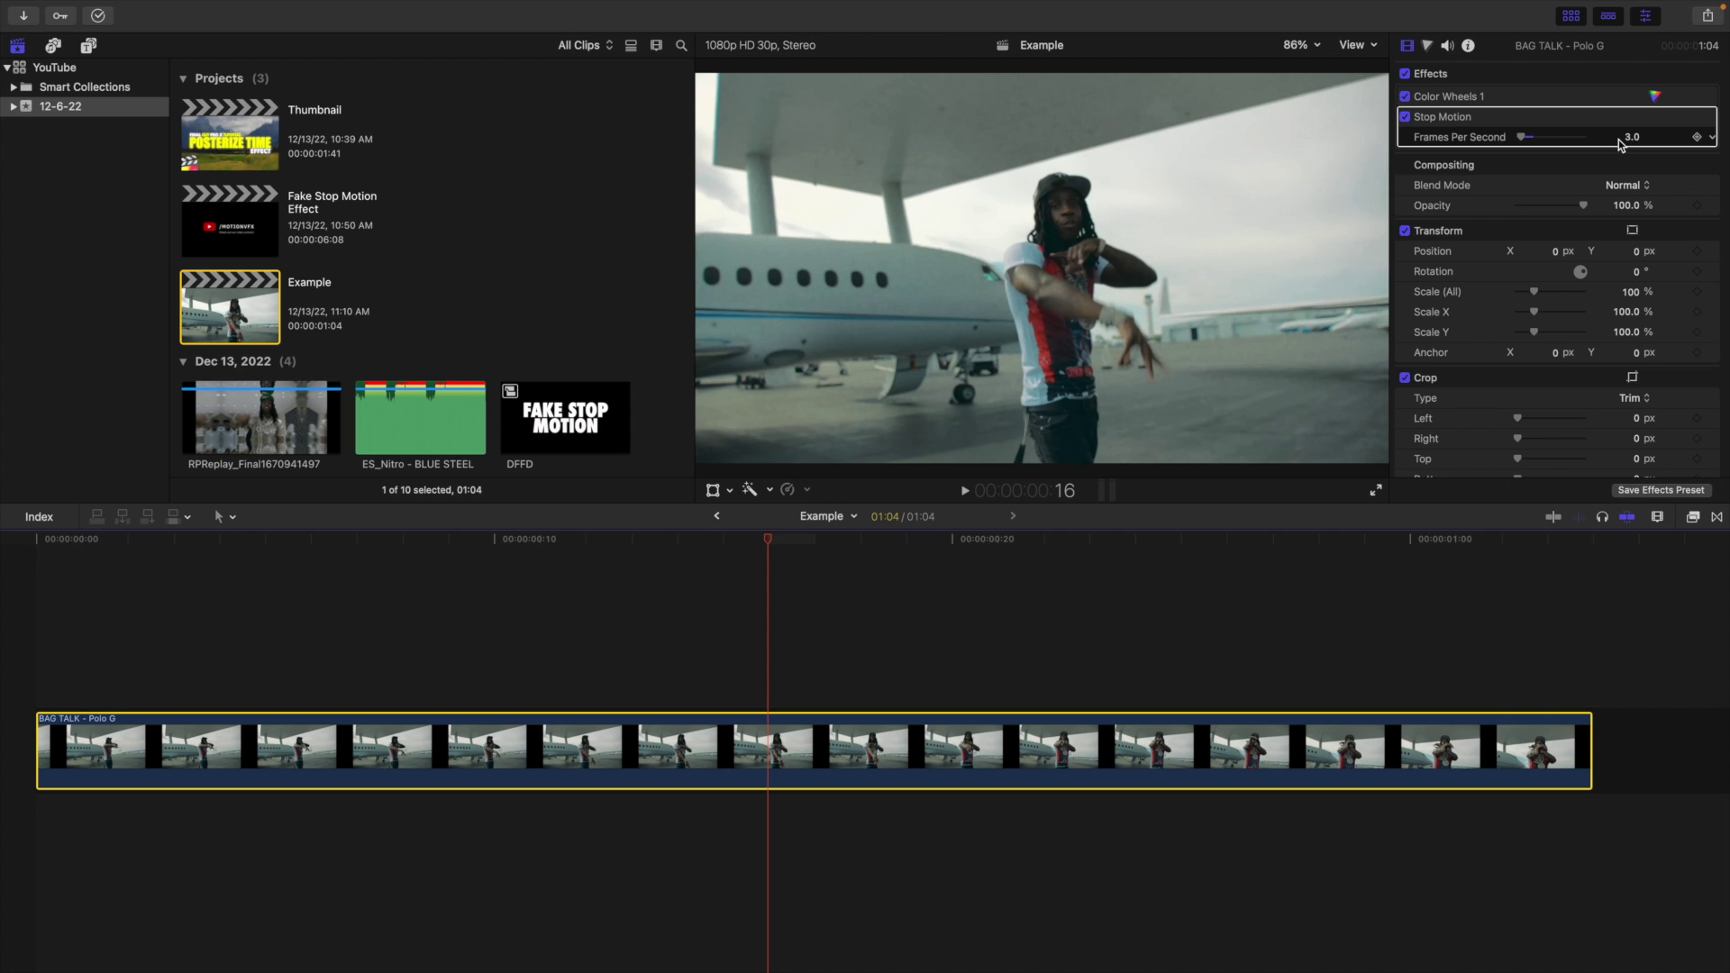
click(28, 607)
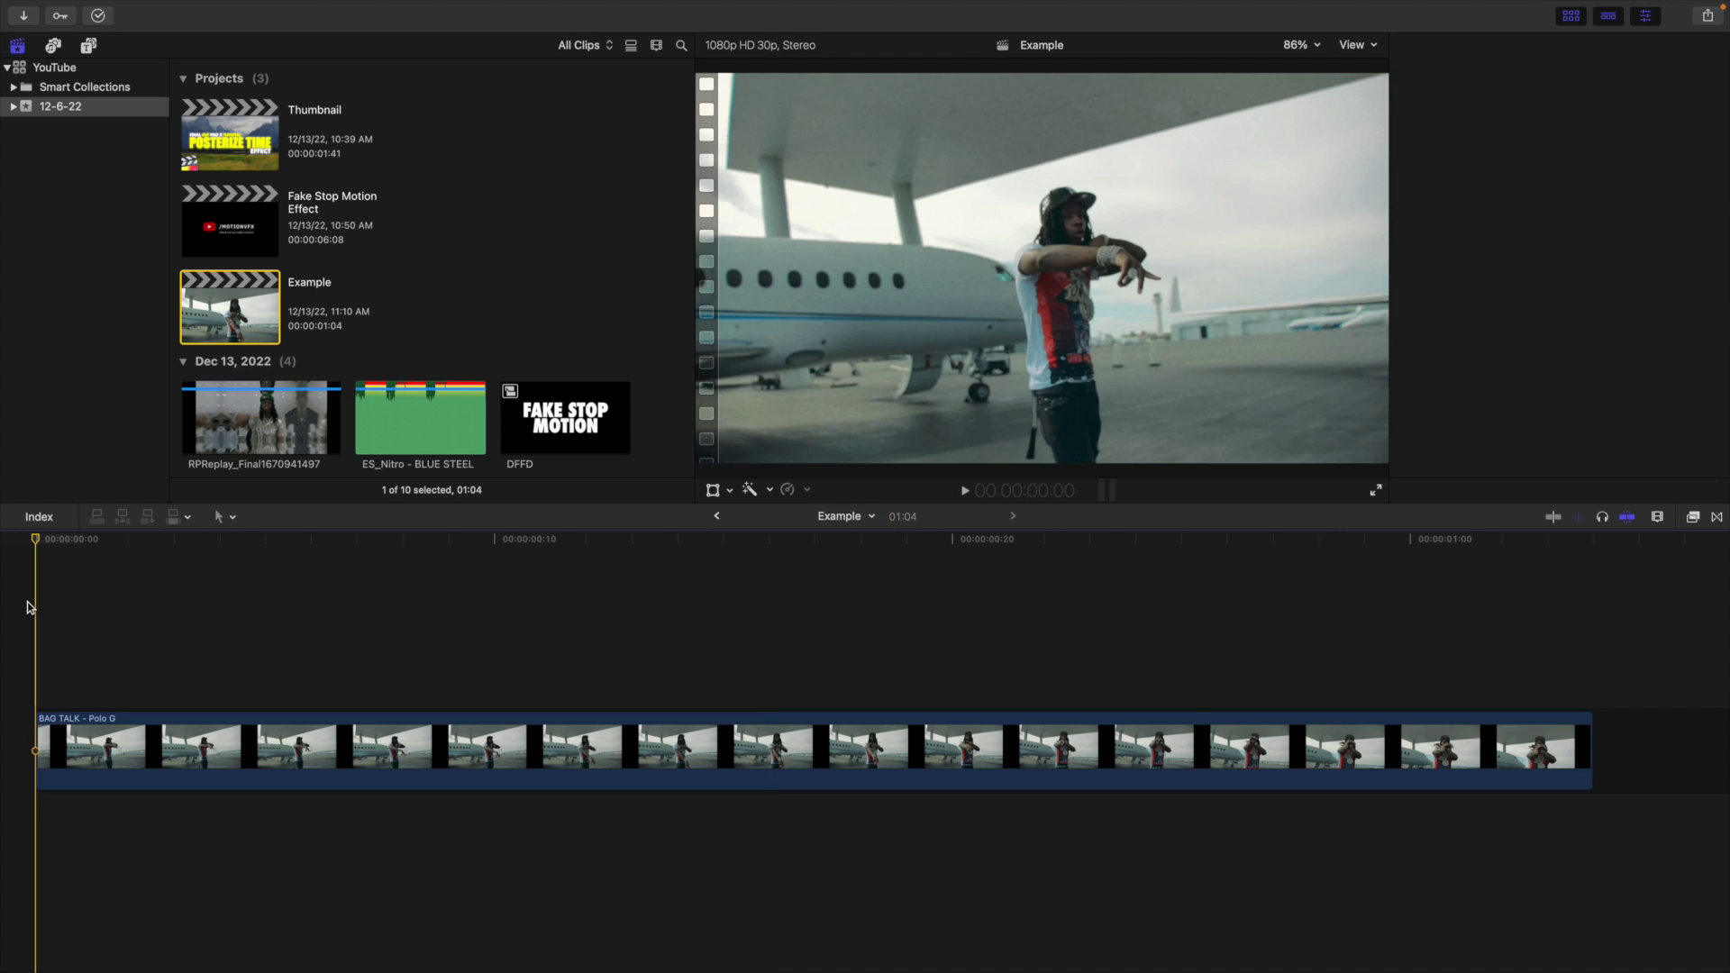
key(space)
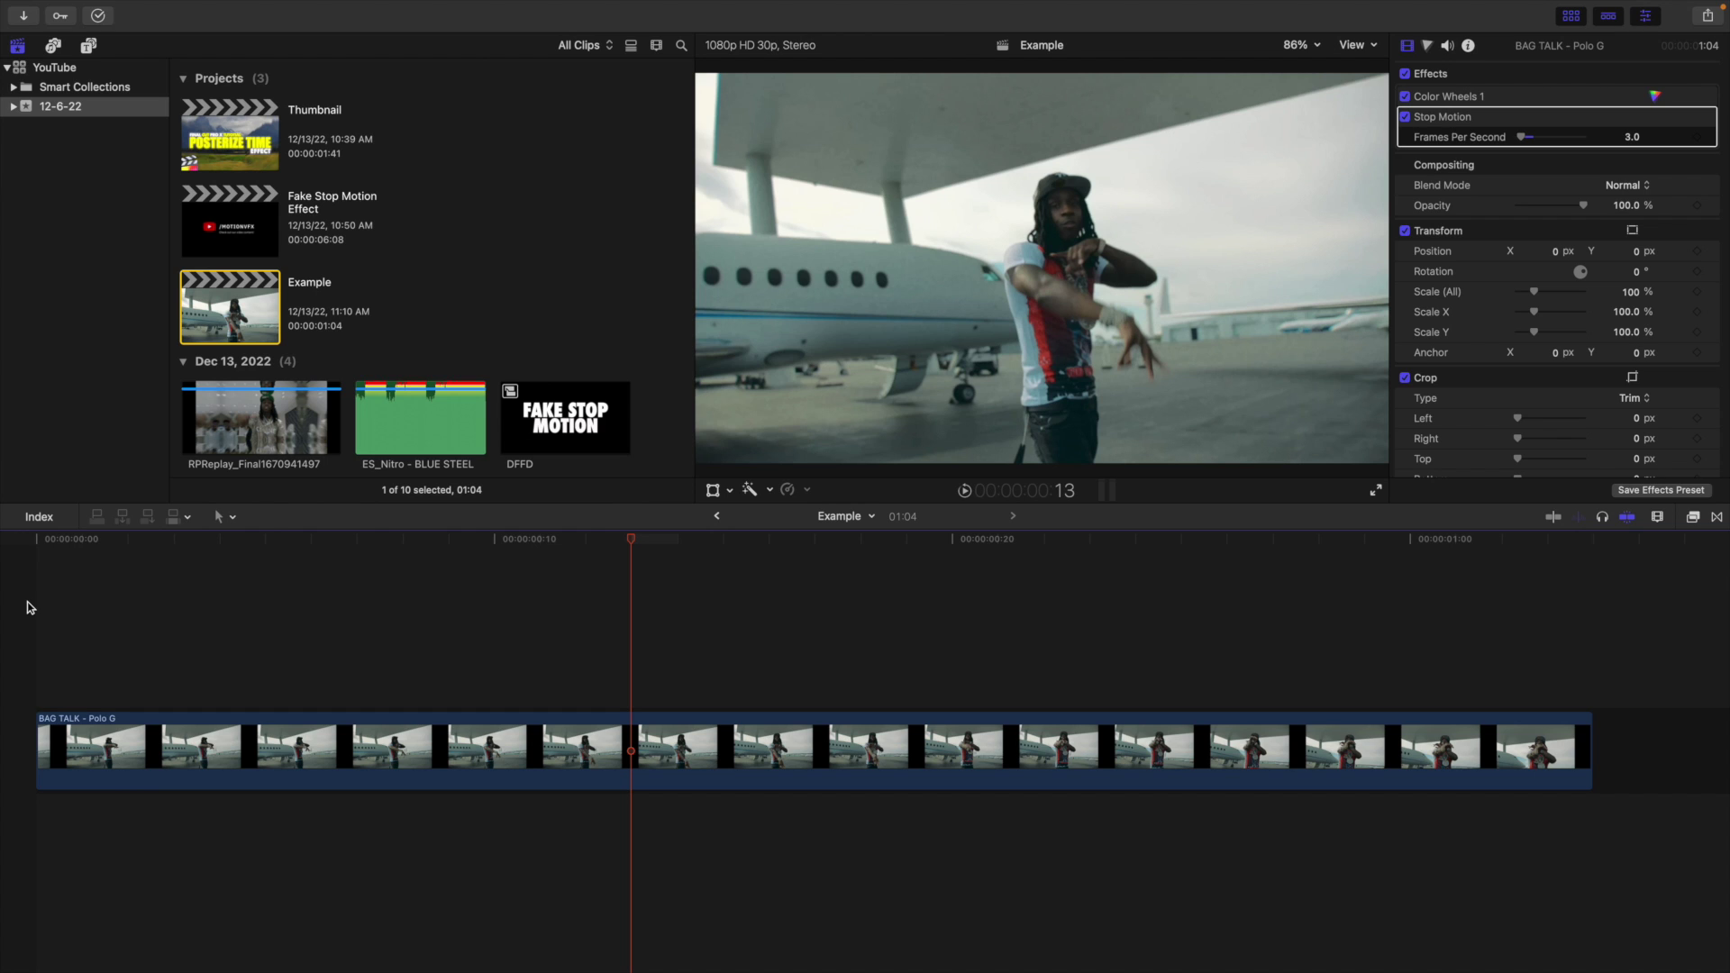
key(Home)
key(space)
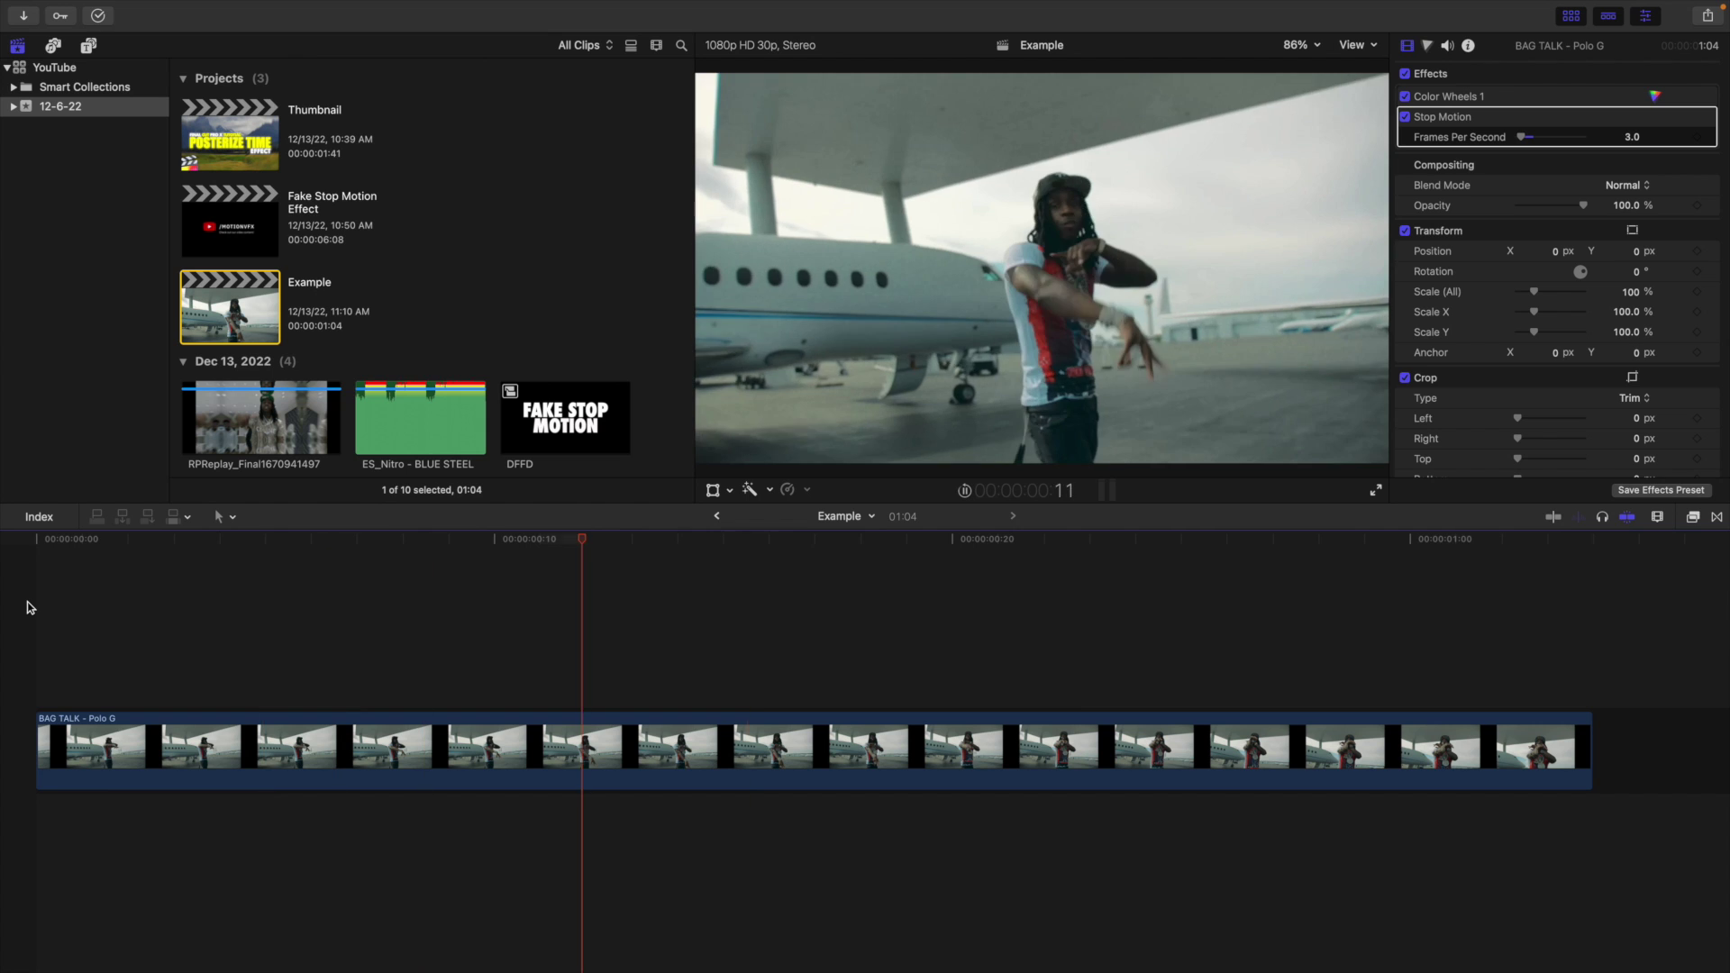
key(space)
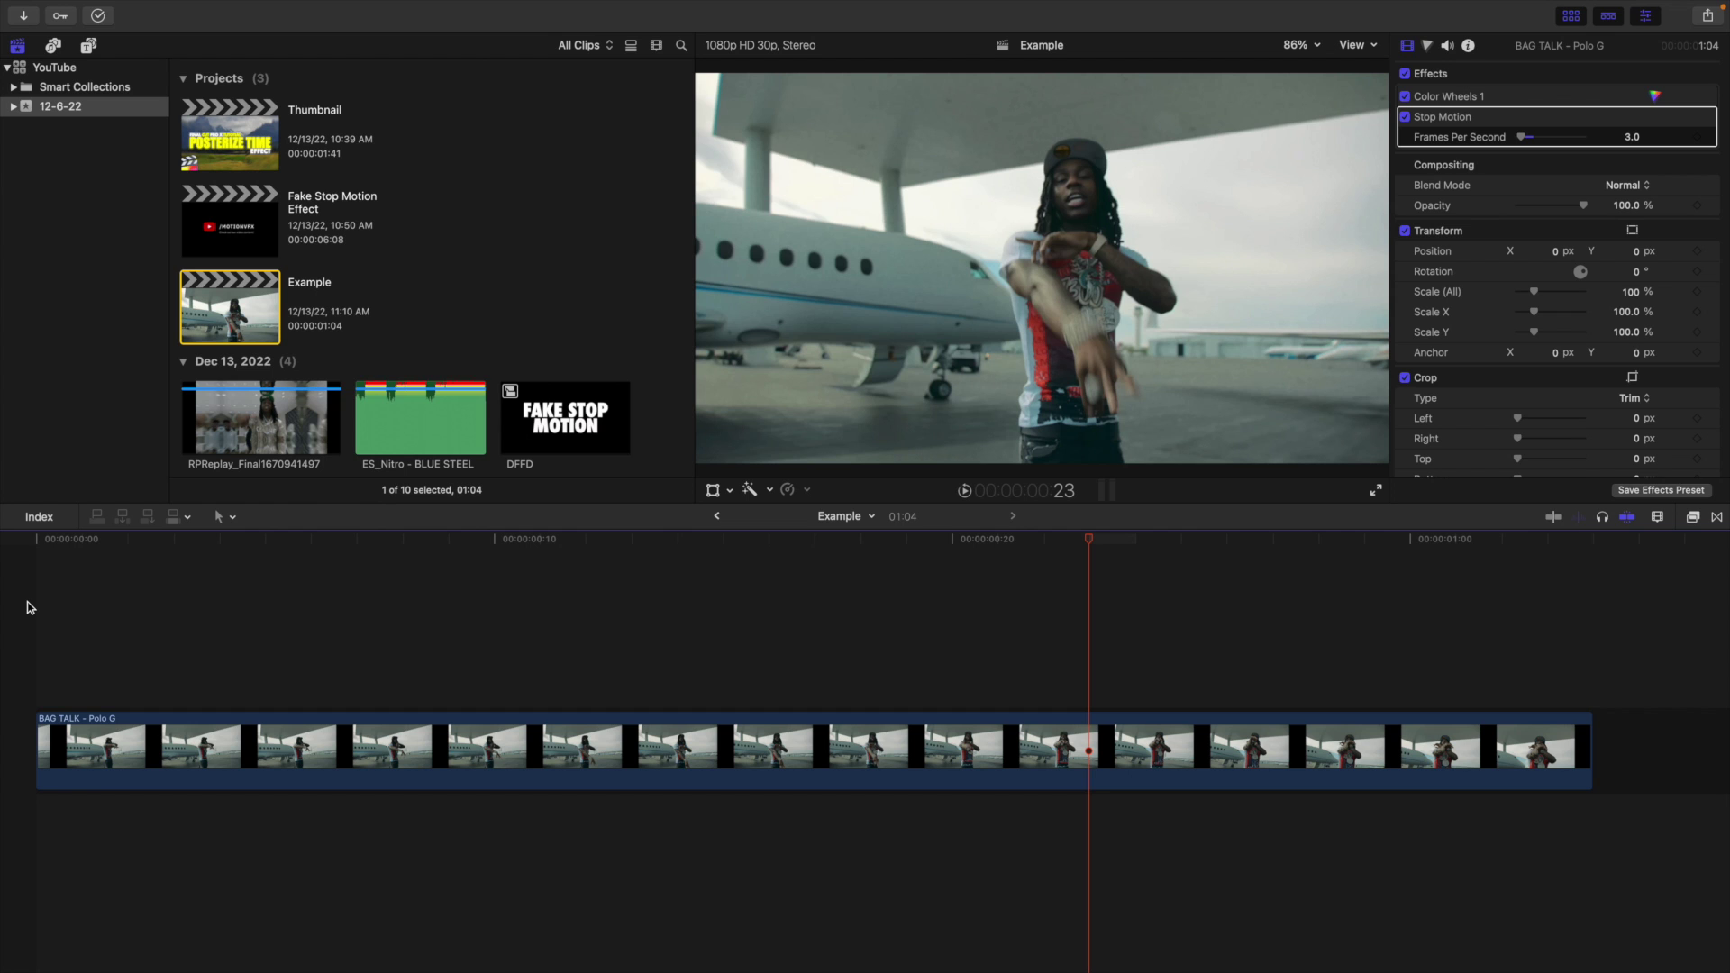
key(Home)
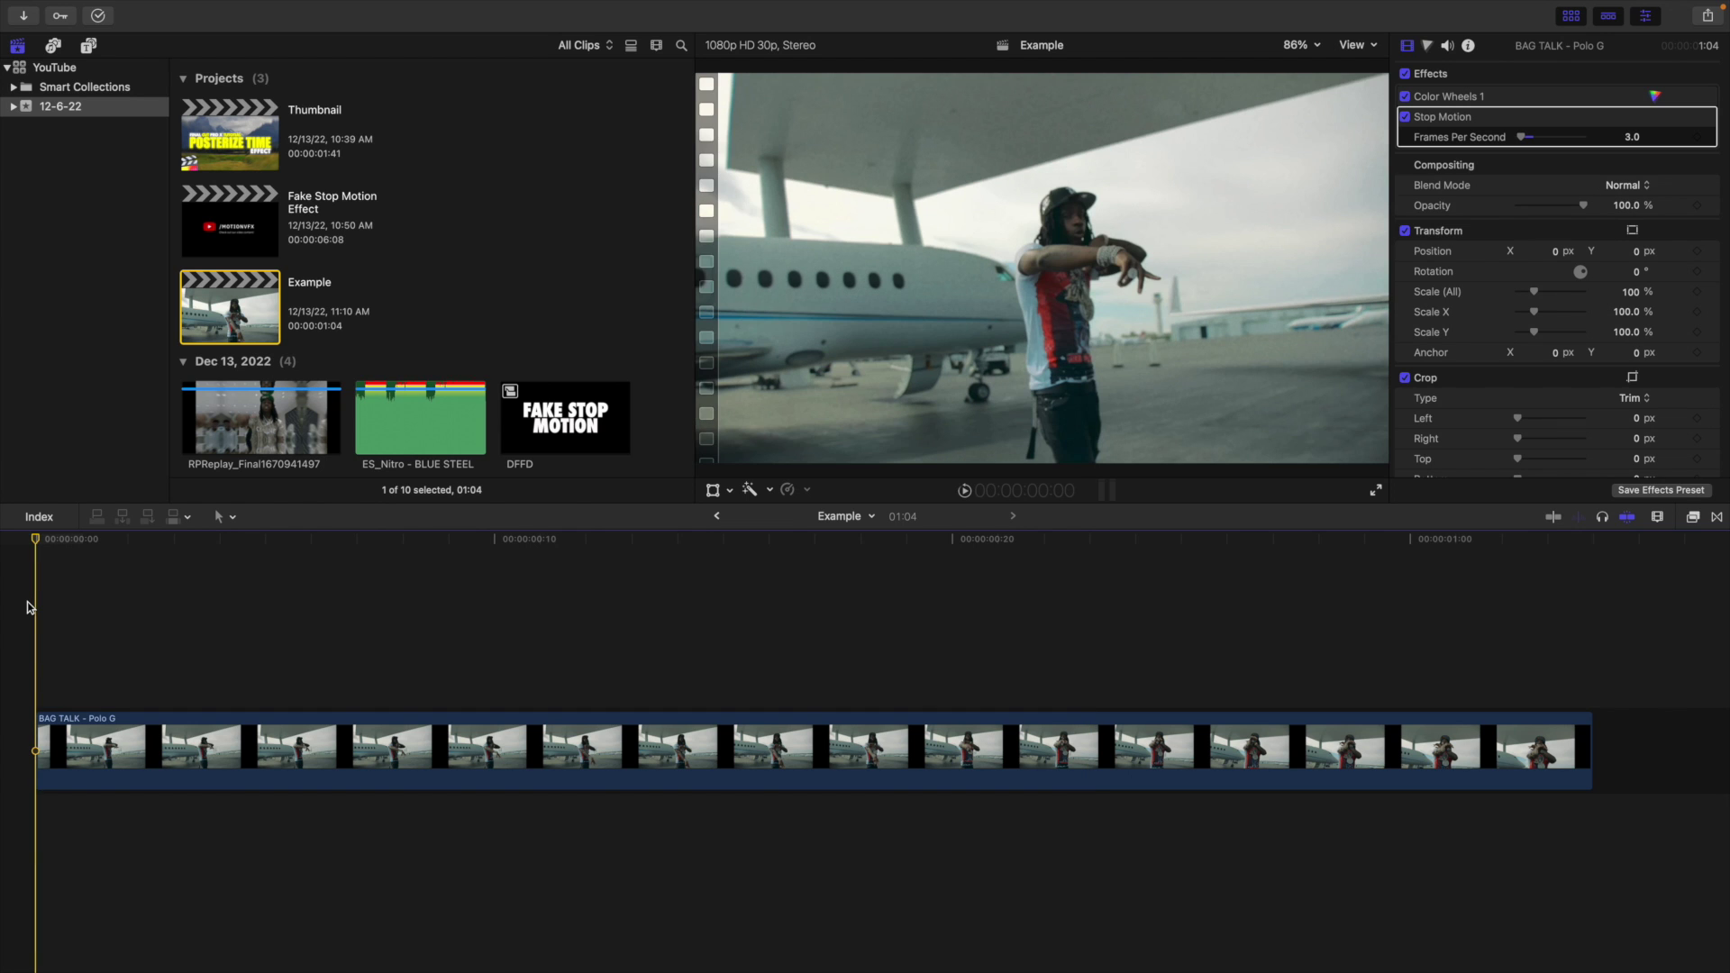
key(space)
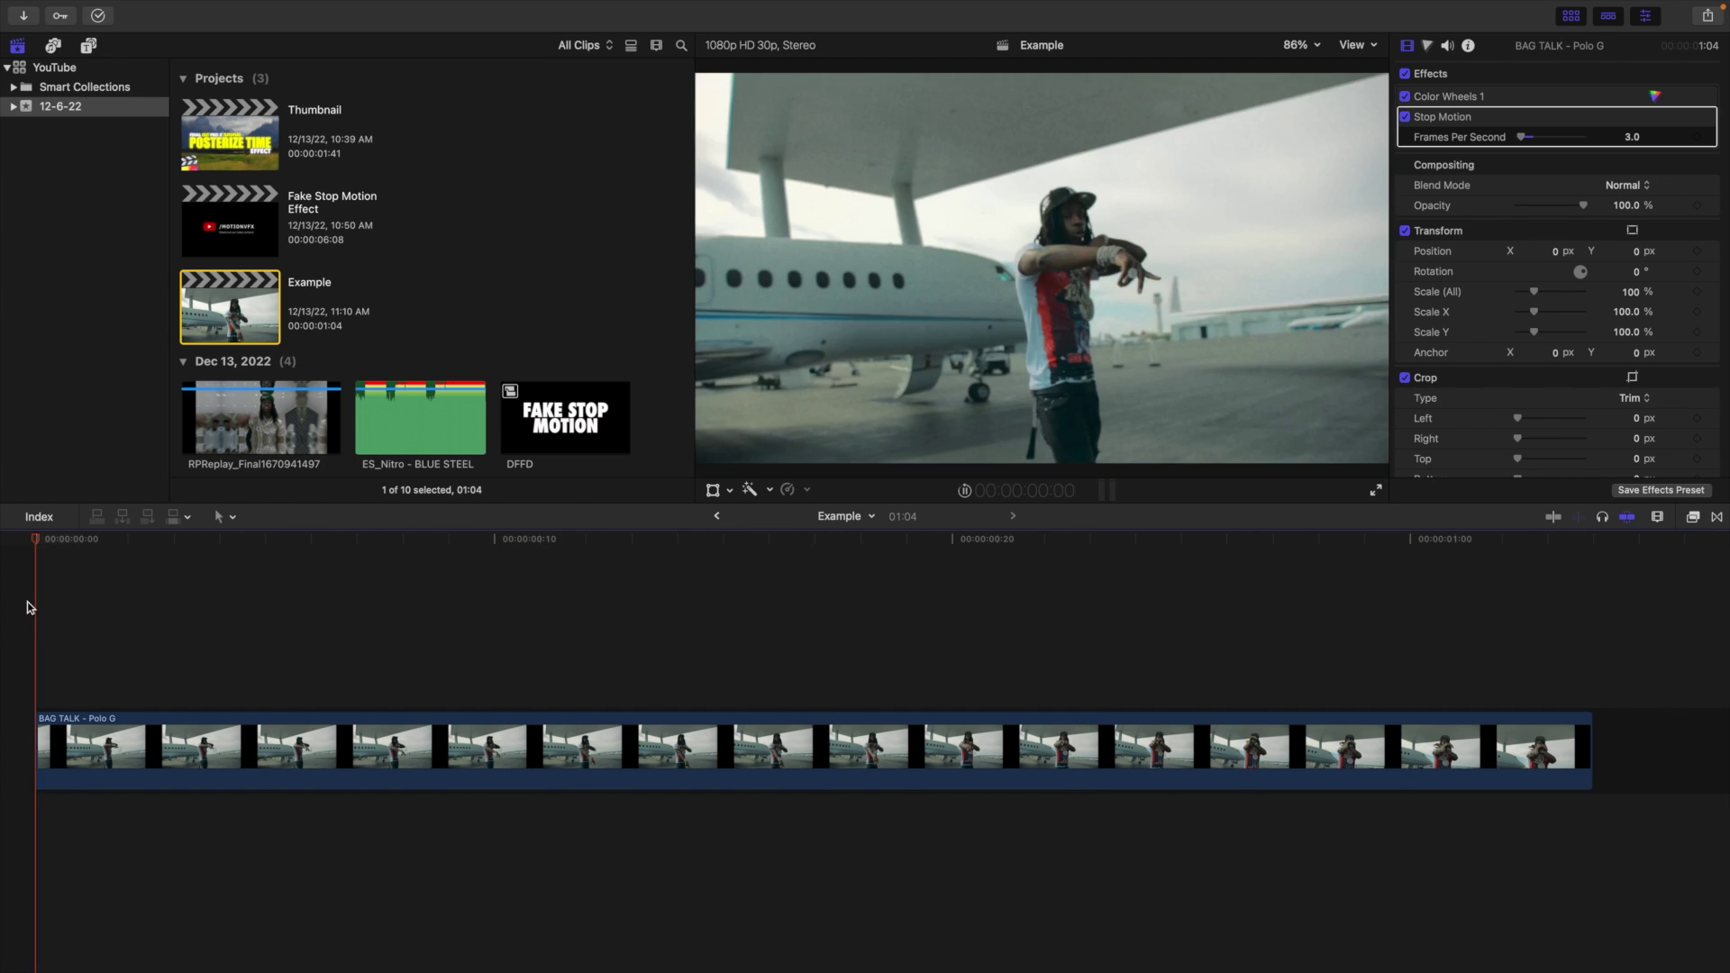
key(space)
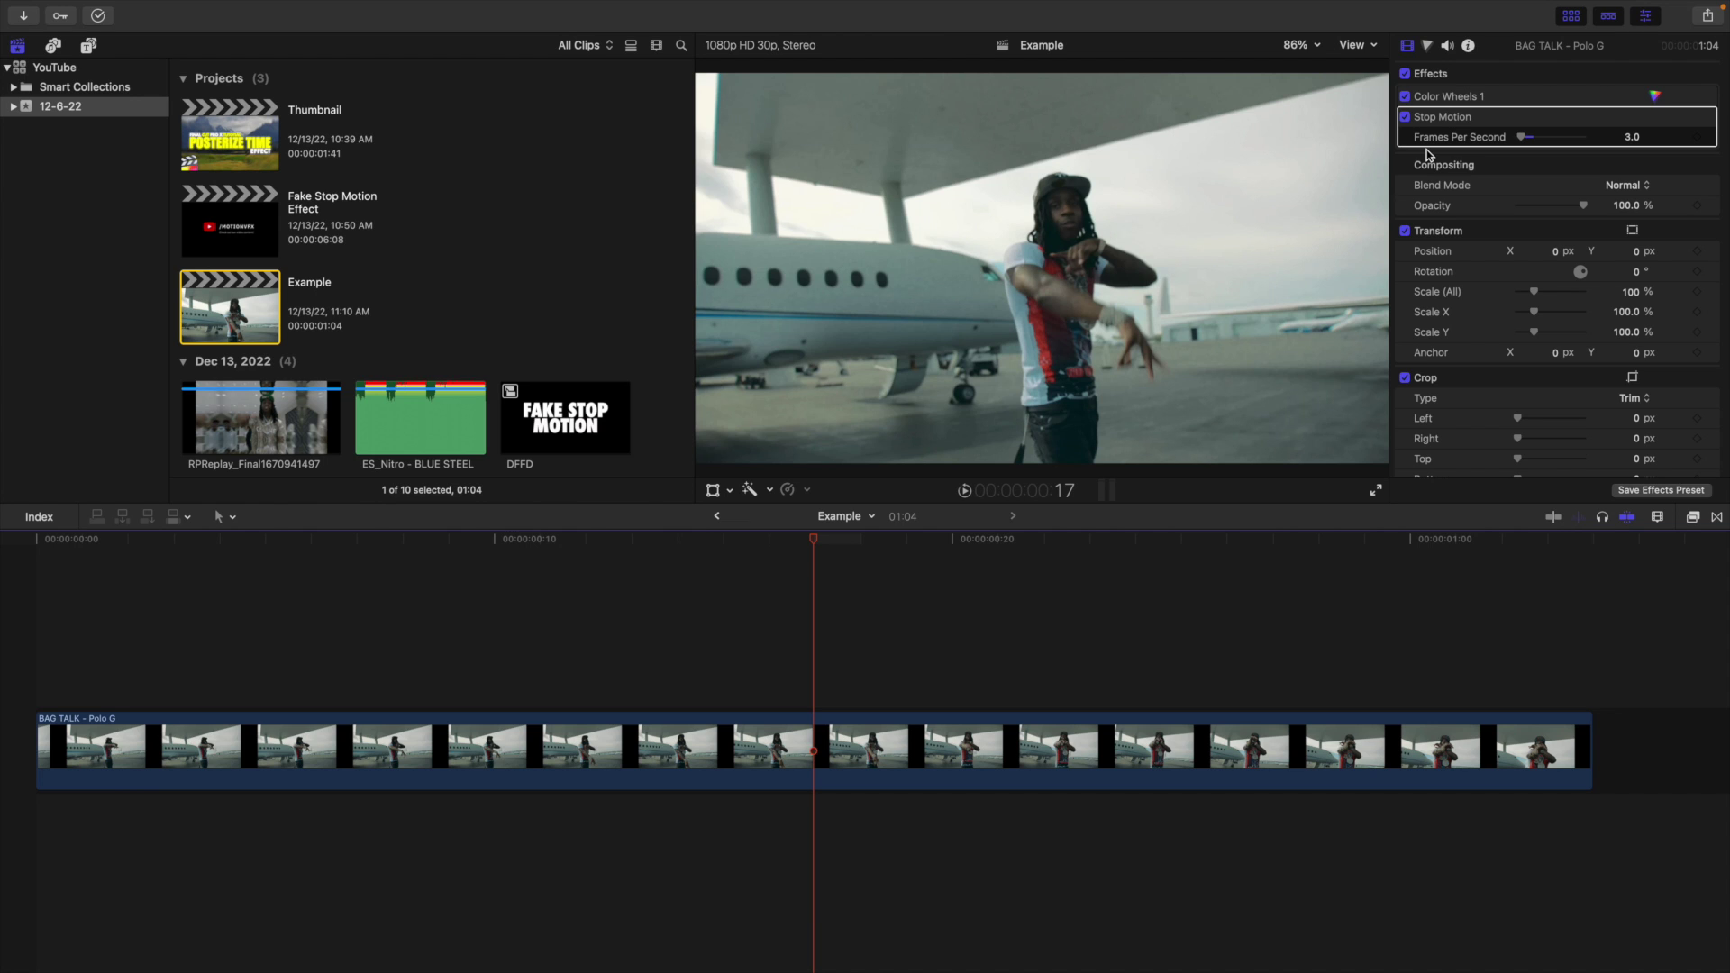
click(26, 614)
key(space)
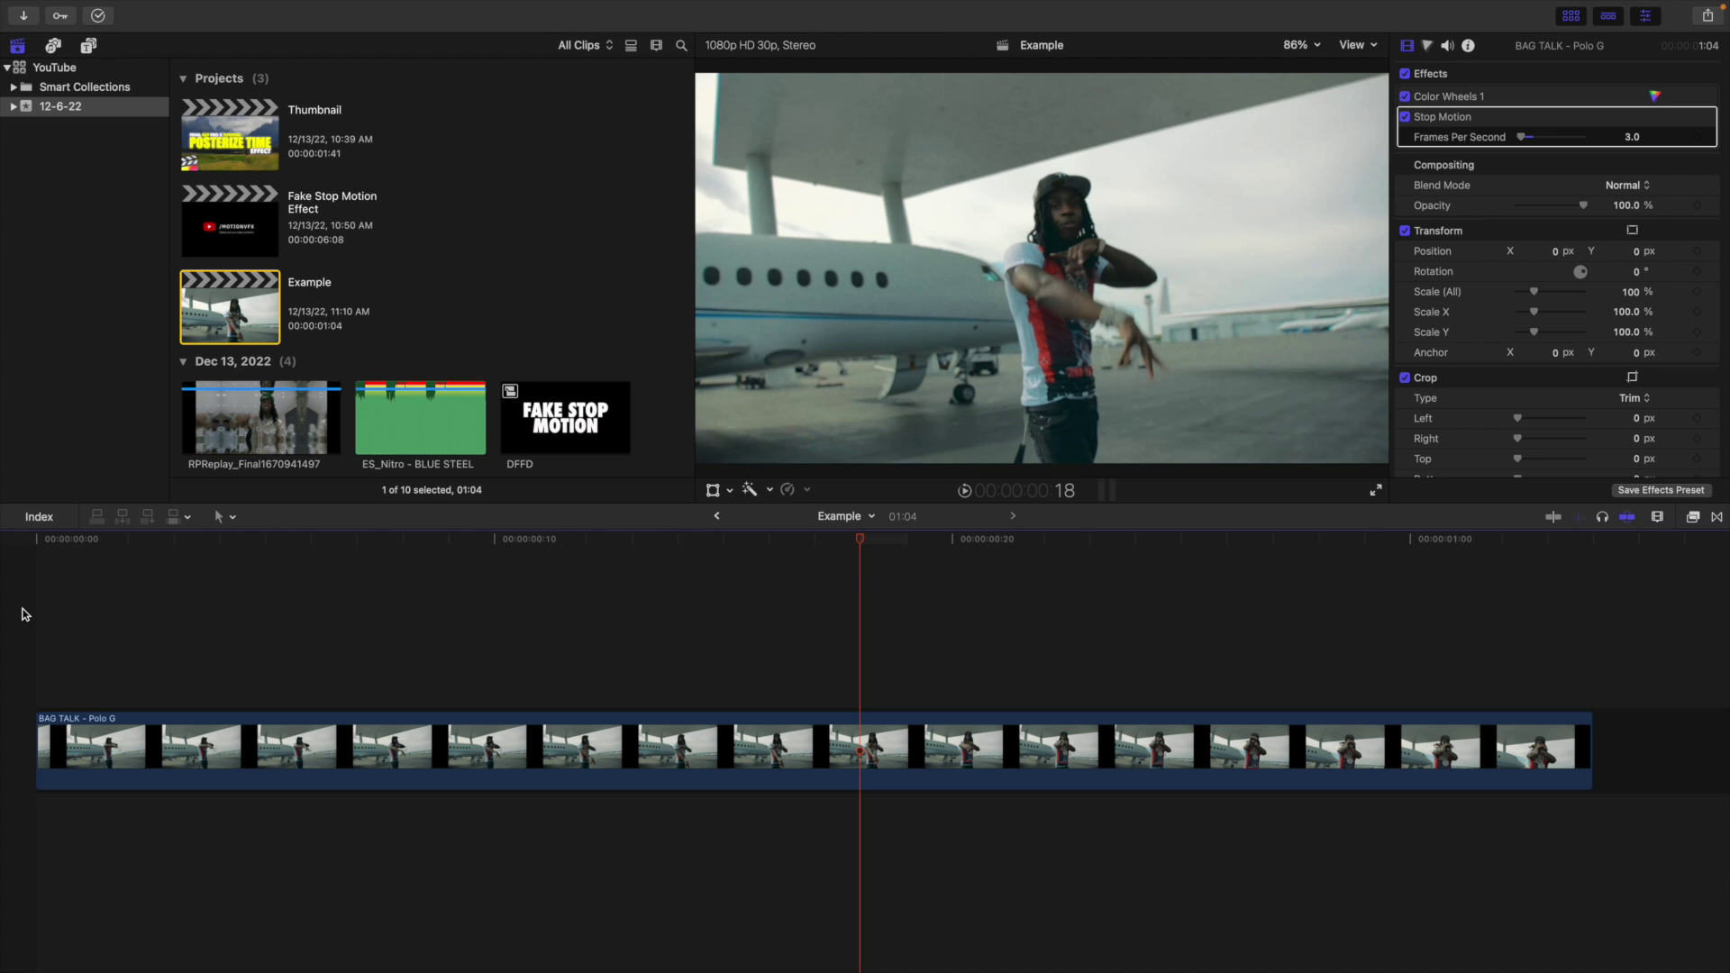
click(25, 614)
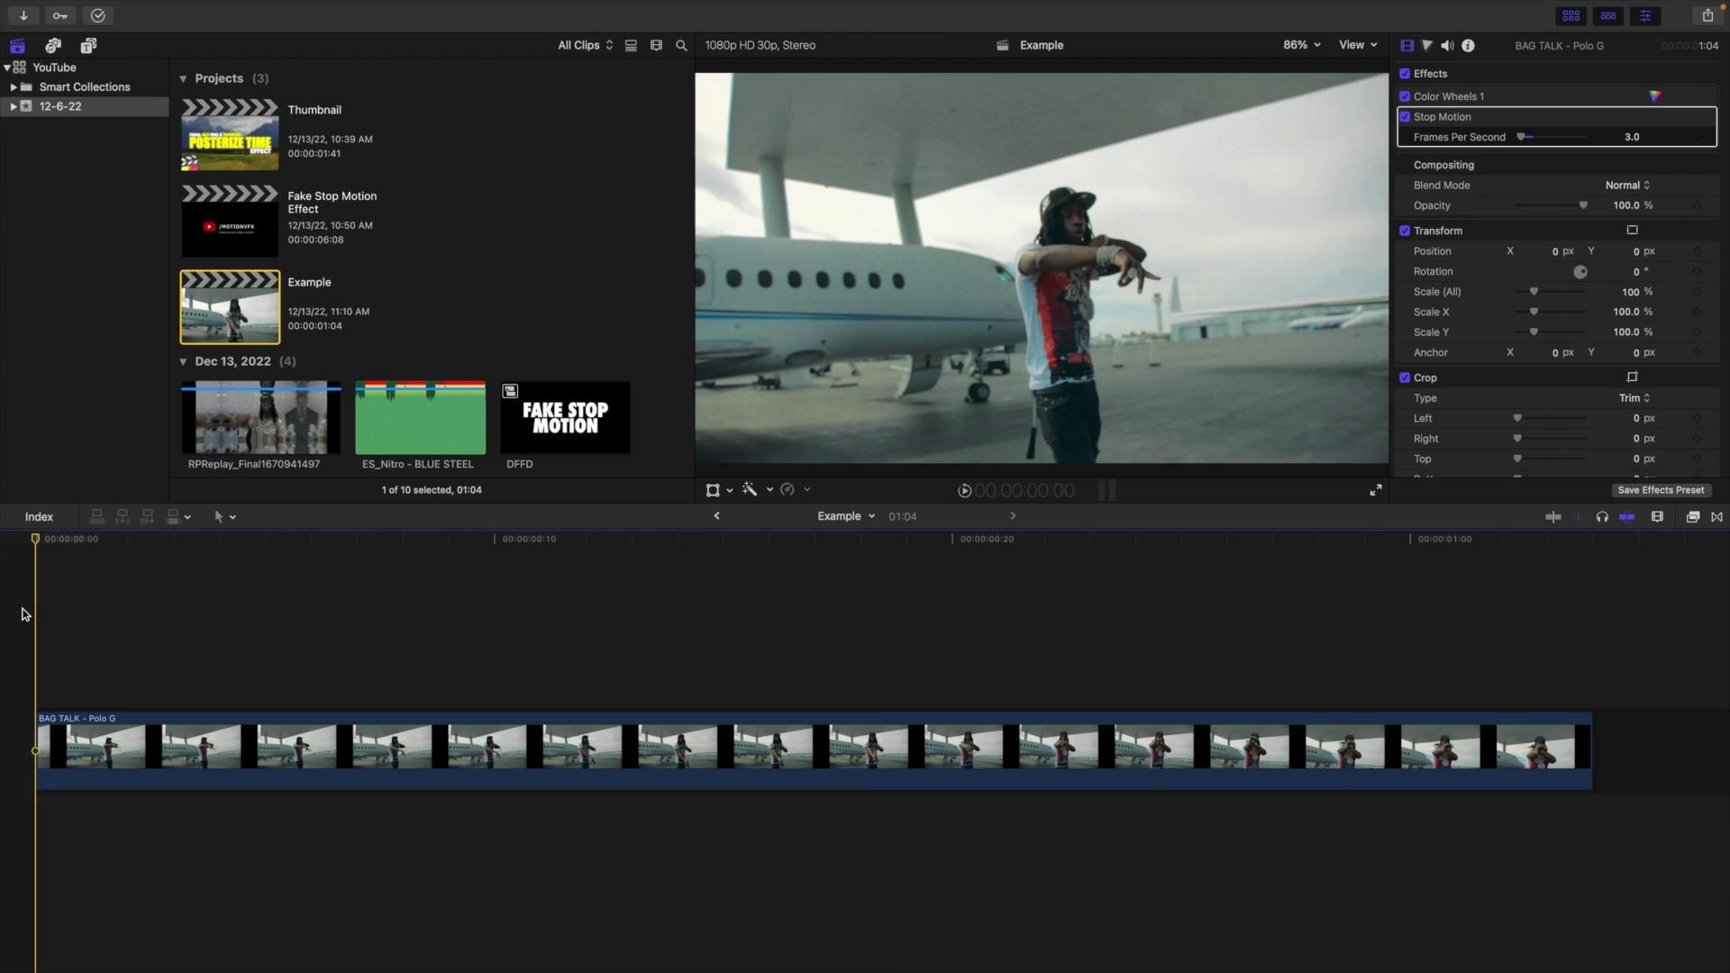
key(space)
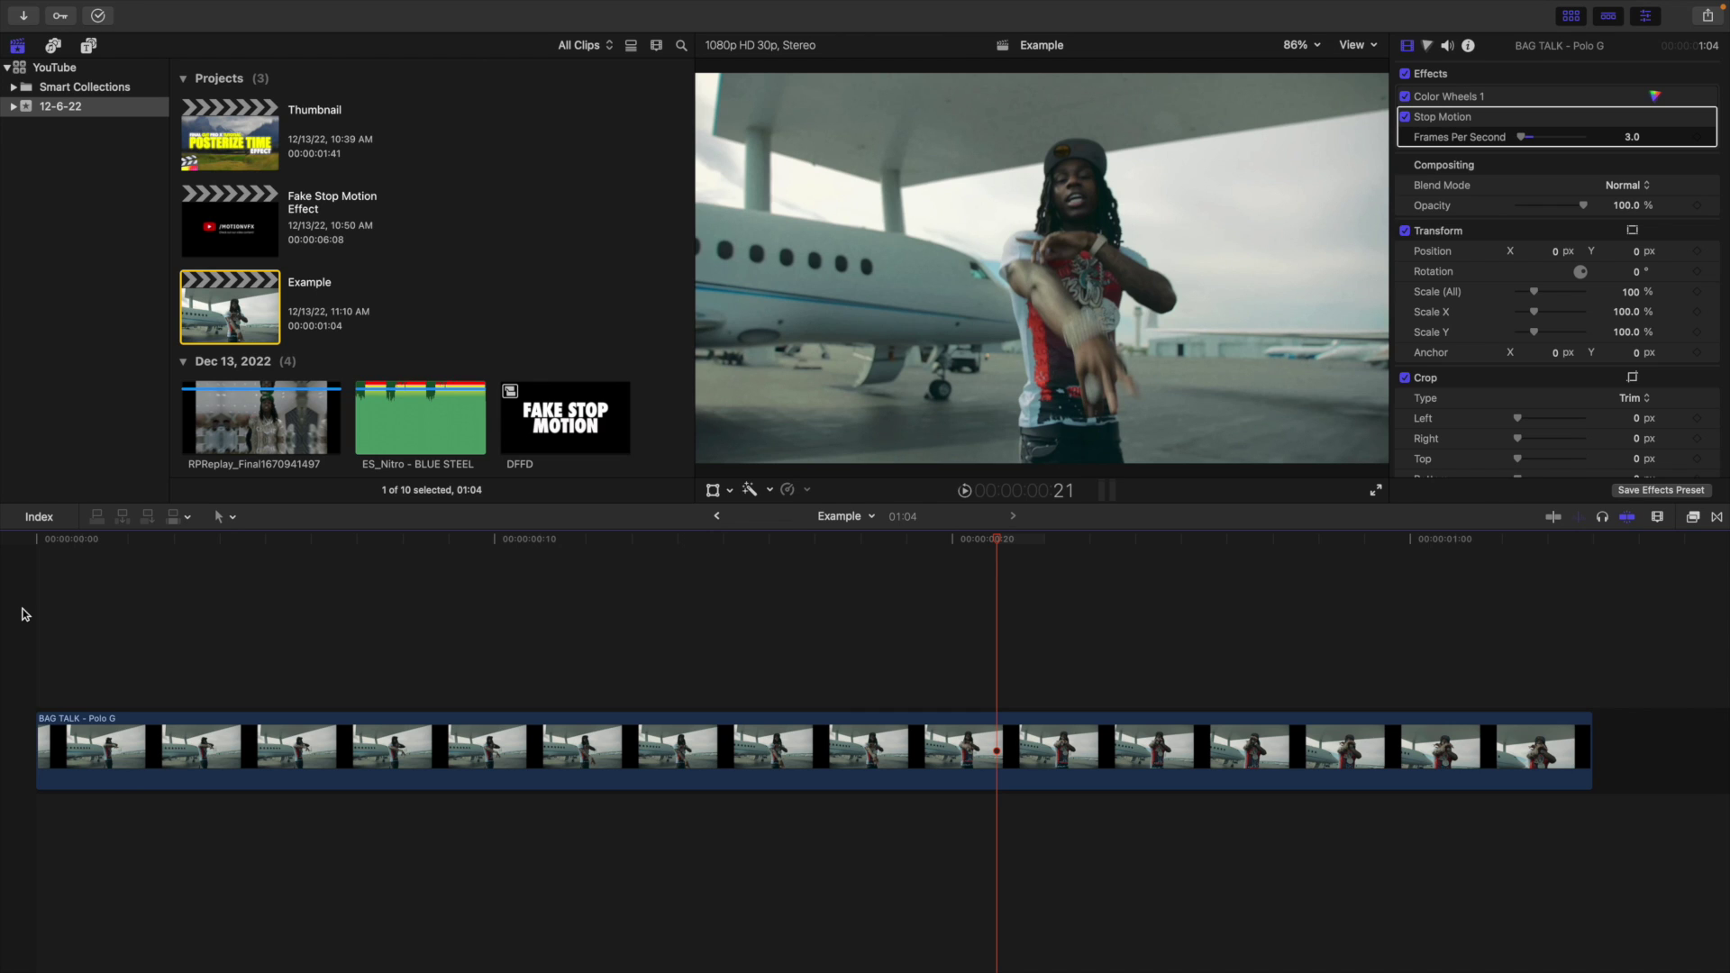
click(25, 614)
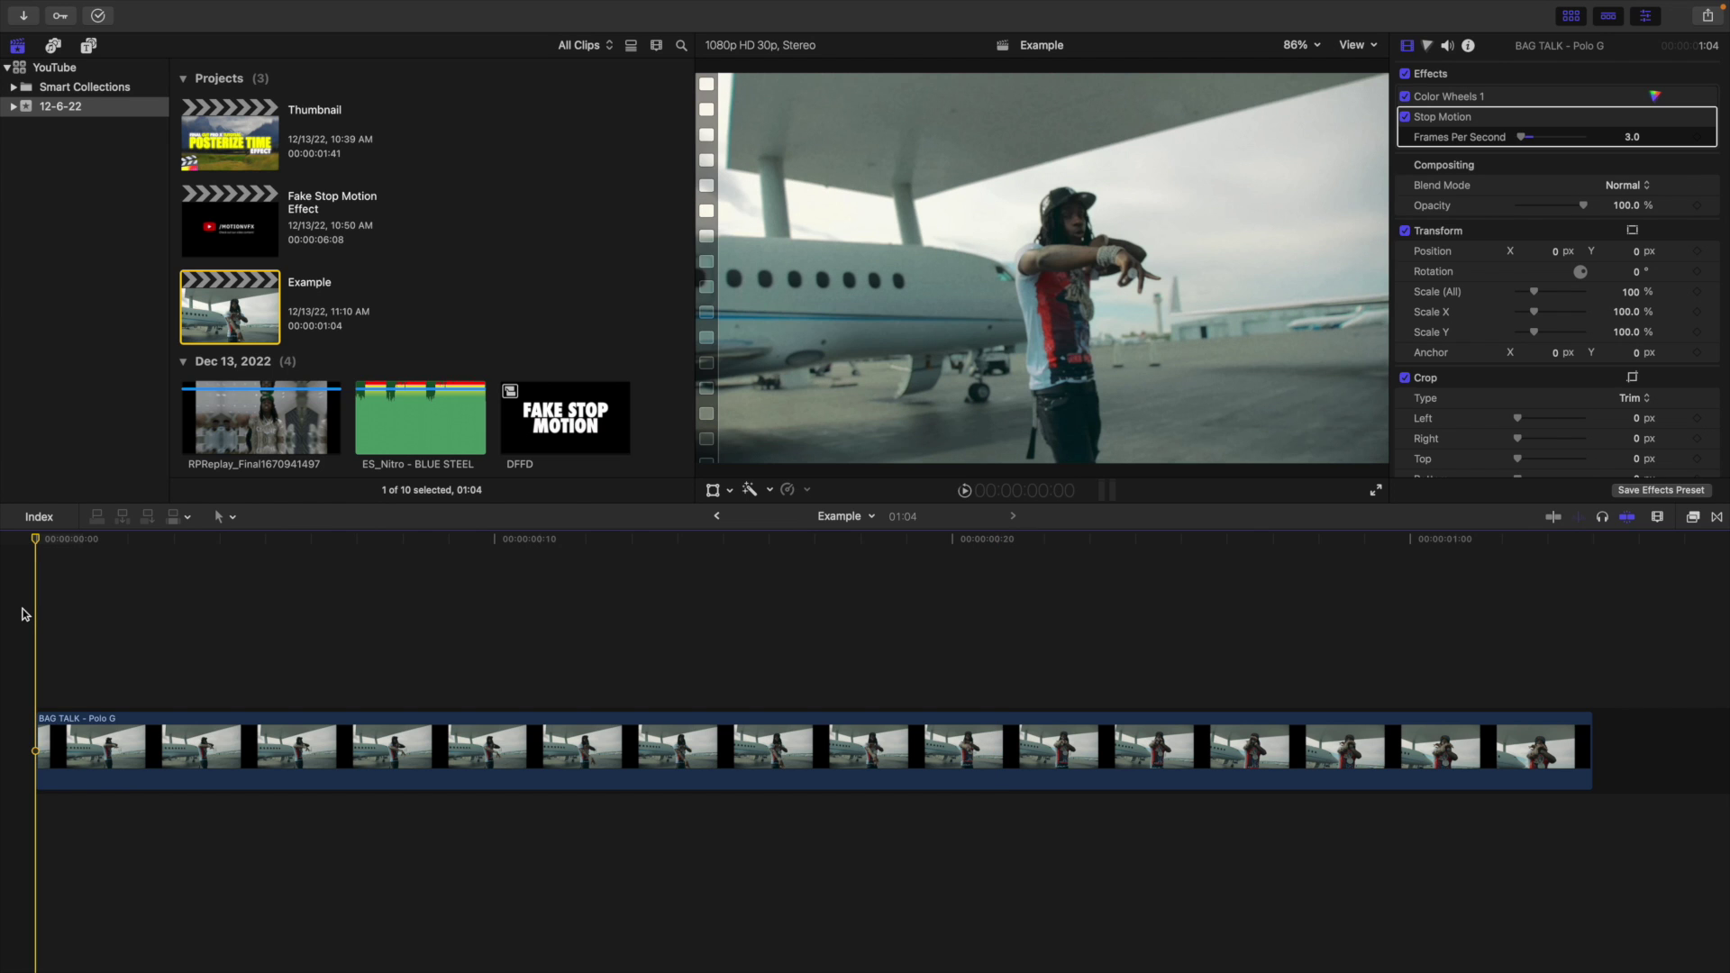
key(space)
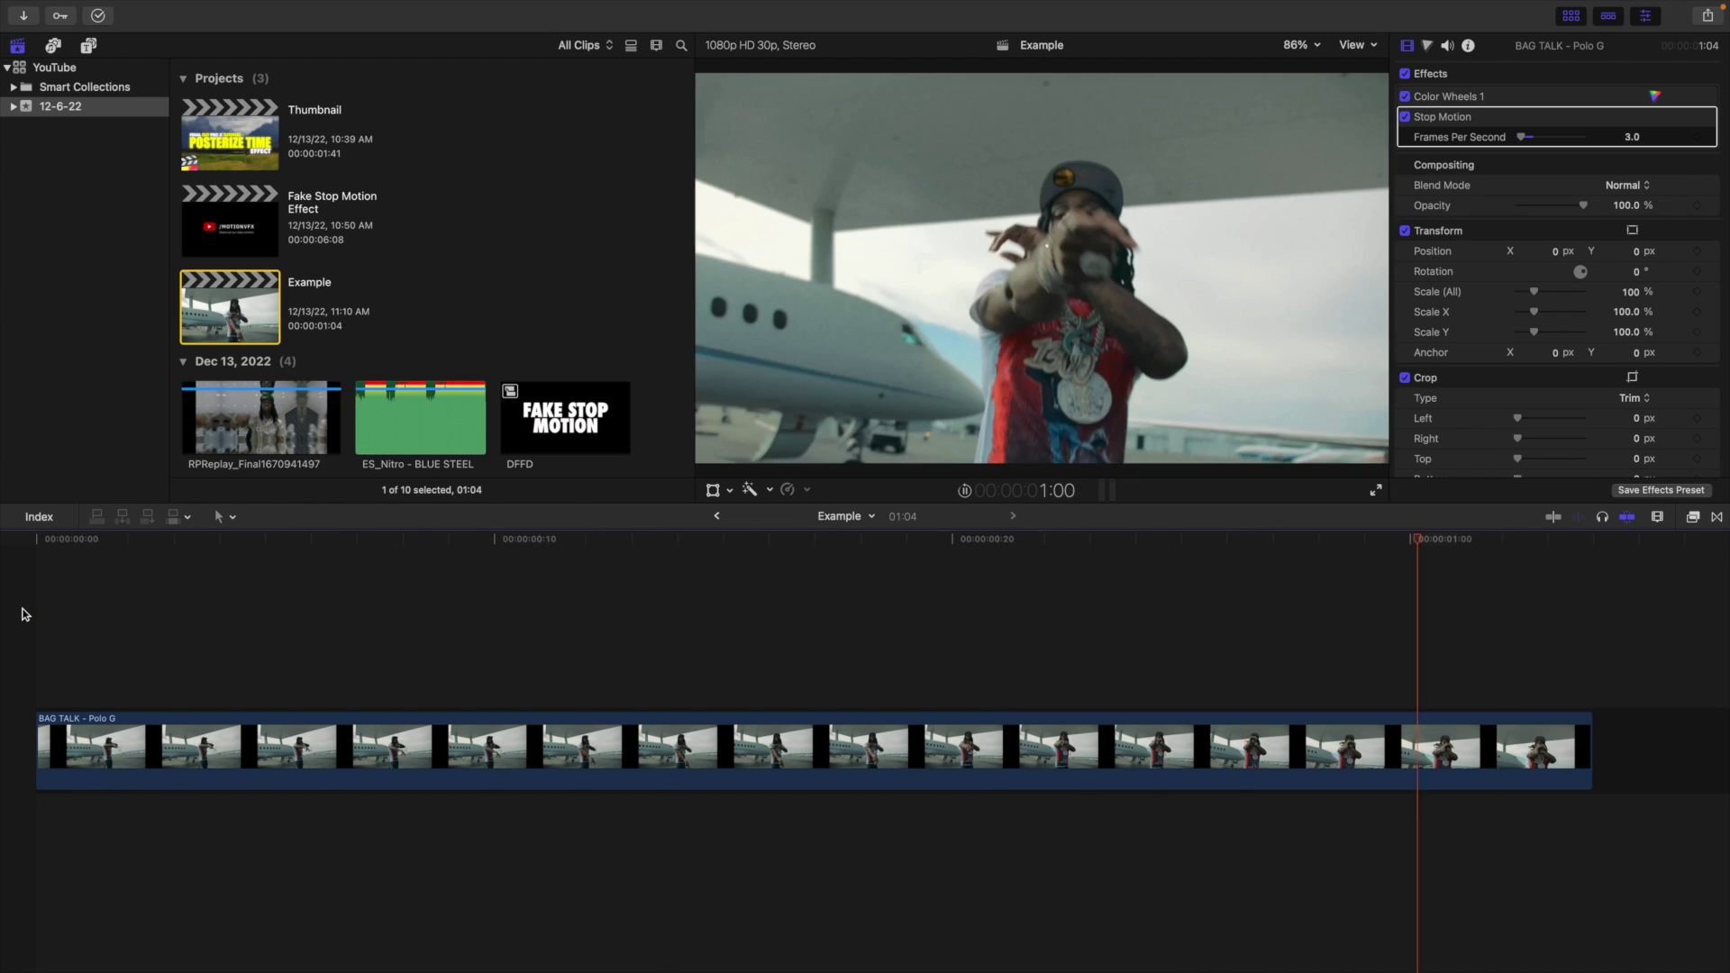
key(space)
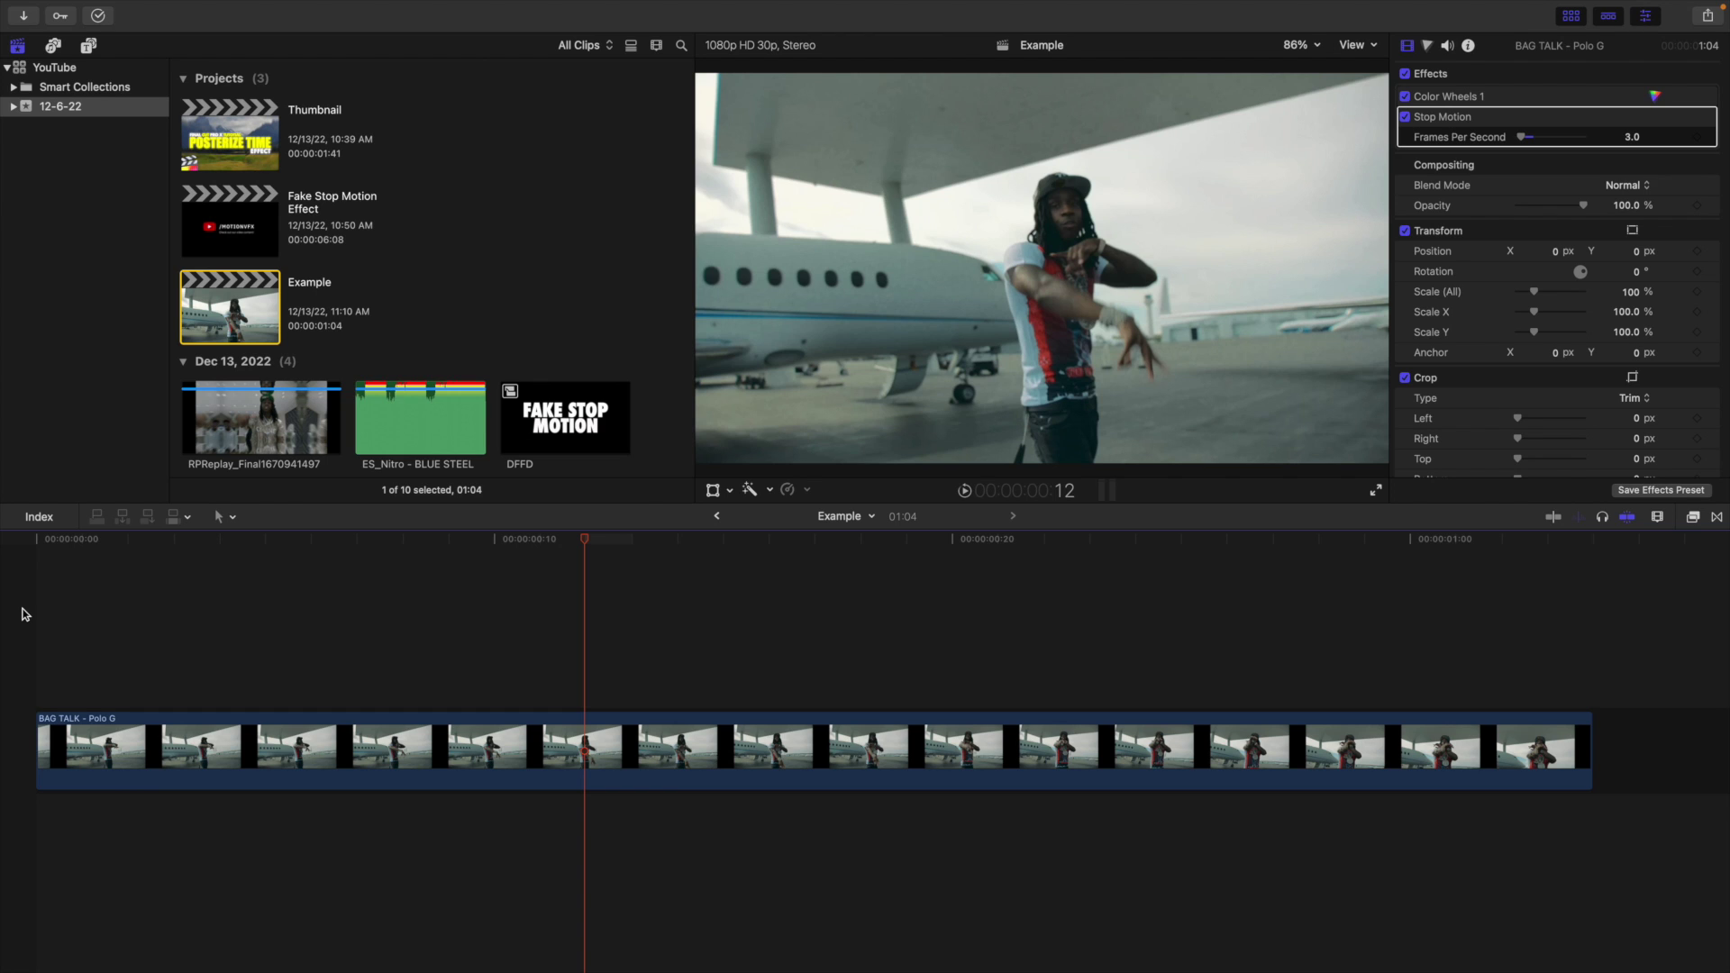
key(Home)
key(space)
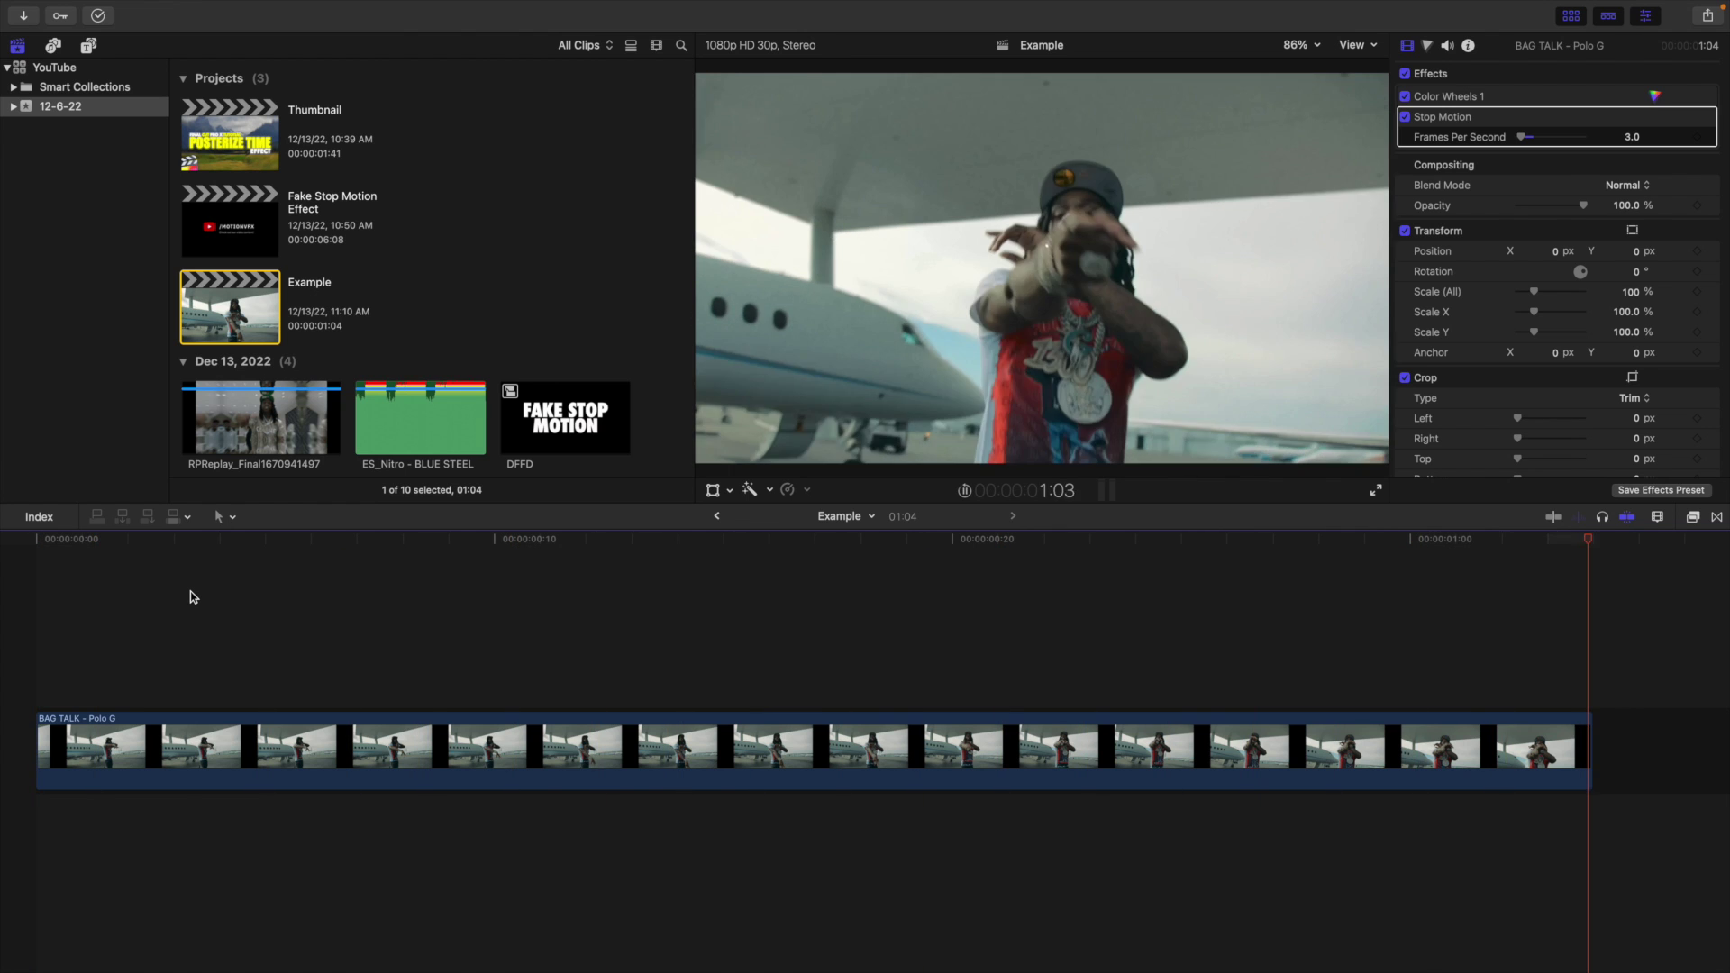
key(space)
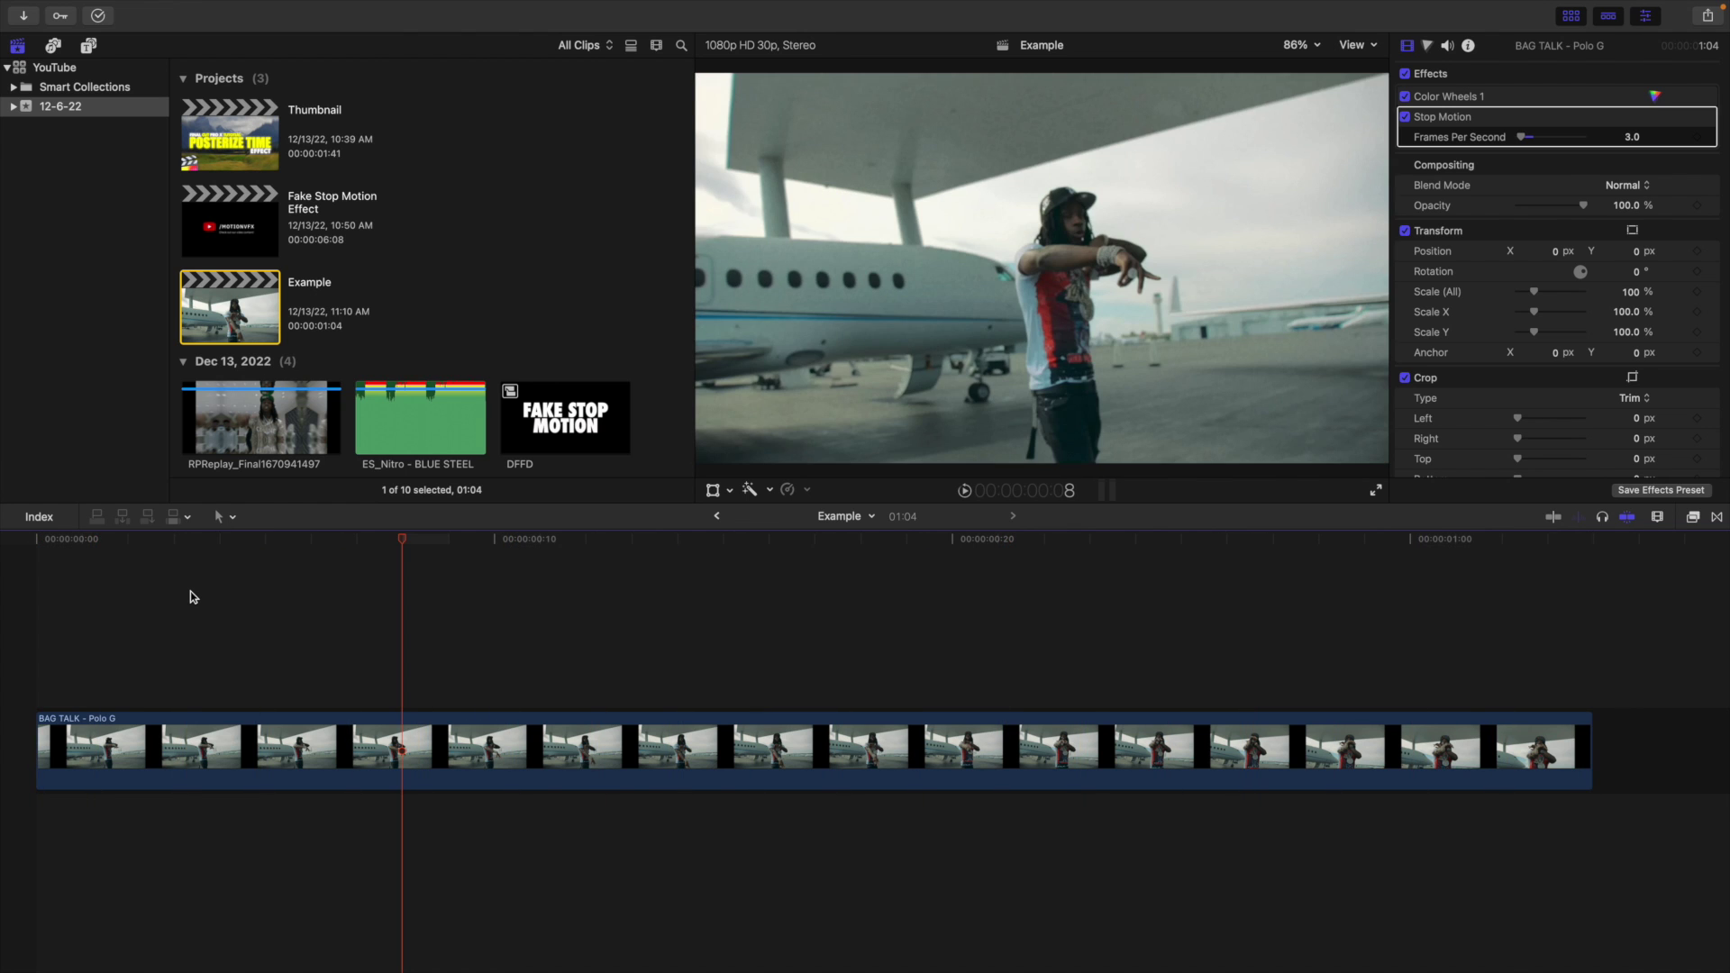